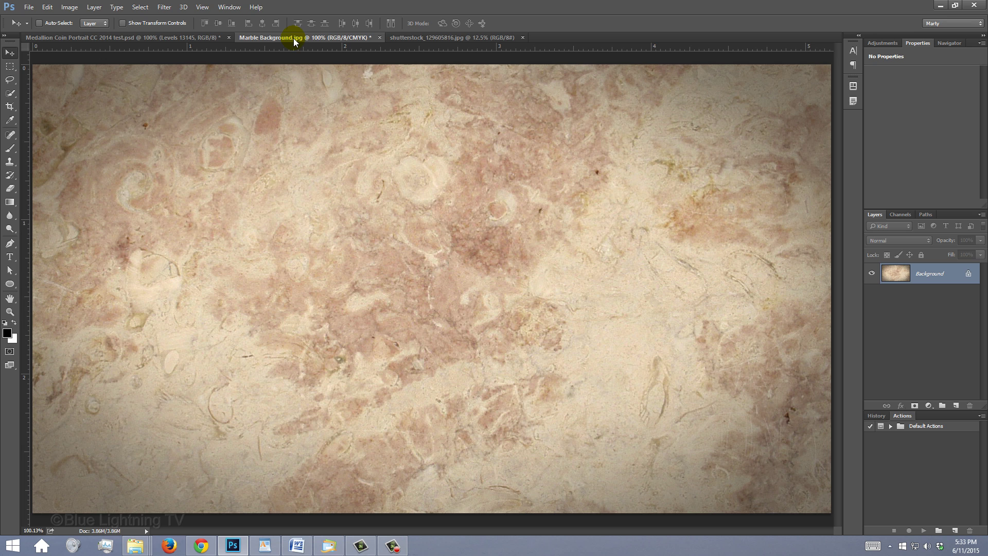
# Step: Resize the portrait photo to 1500 px tall with linked proportions, giving 986 × 1500 px
pyautogui.click(433, 40)
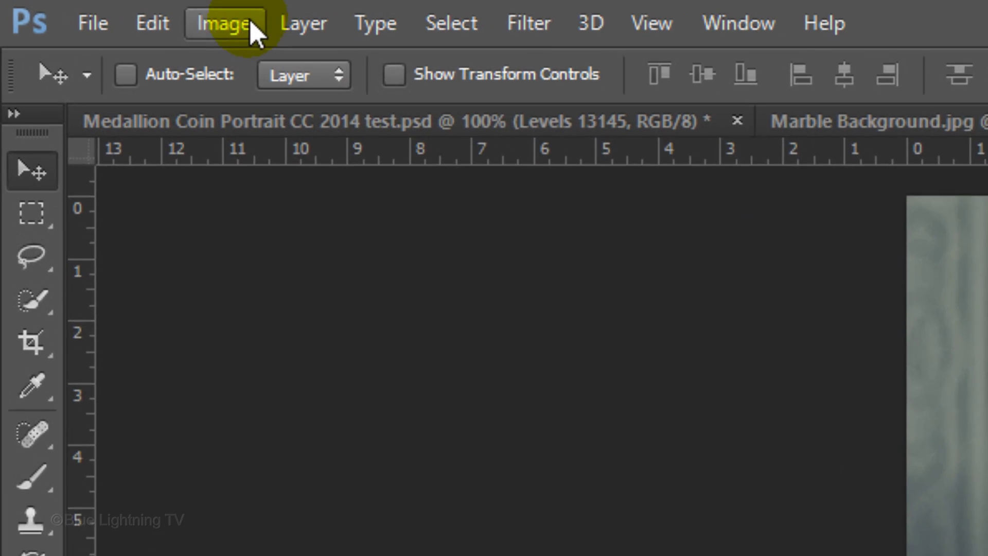
pyautogui.click(71, 7)
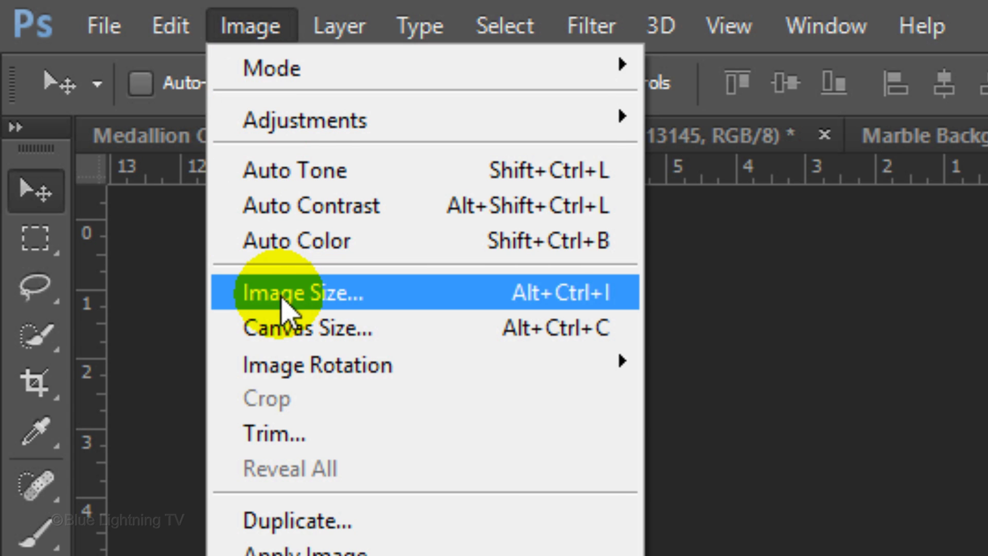
pyautogui.click(282, 301)
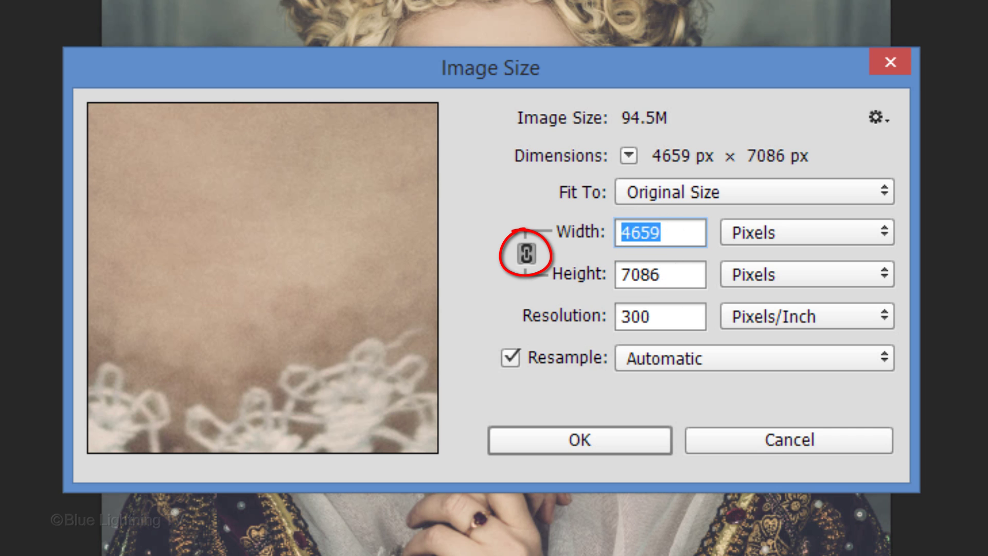
pyautogui.doubleClick(674, 276)
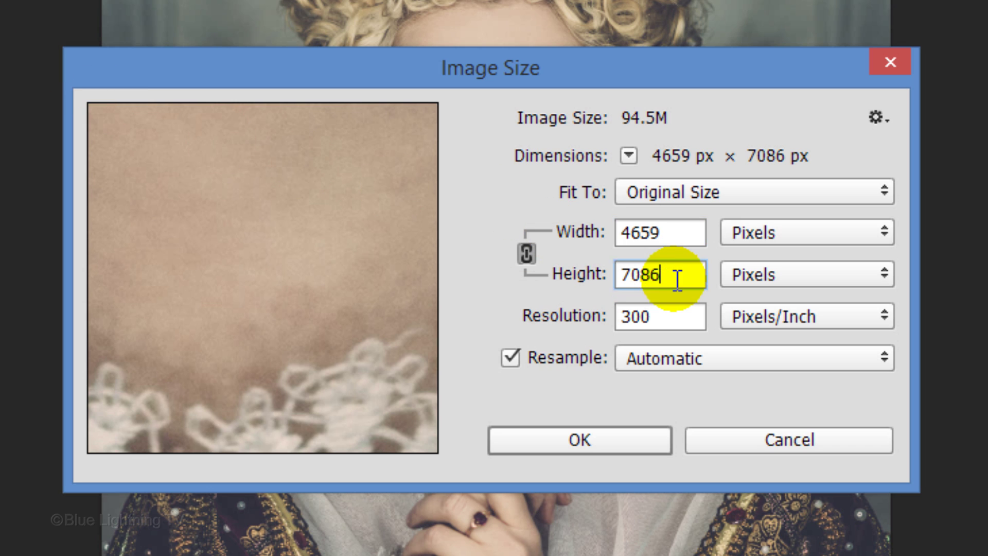
pyautogui.write('1500')
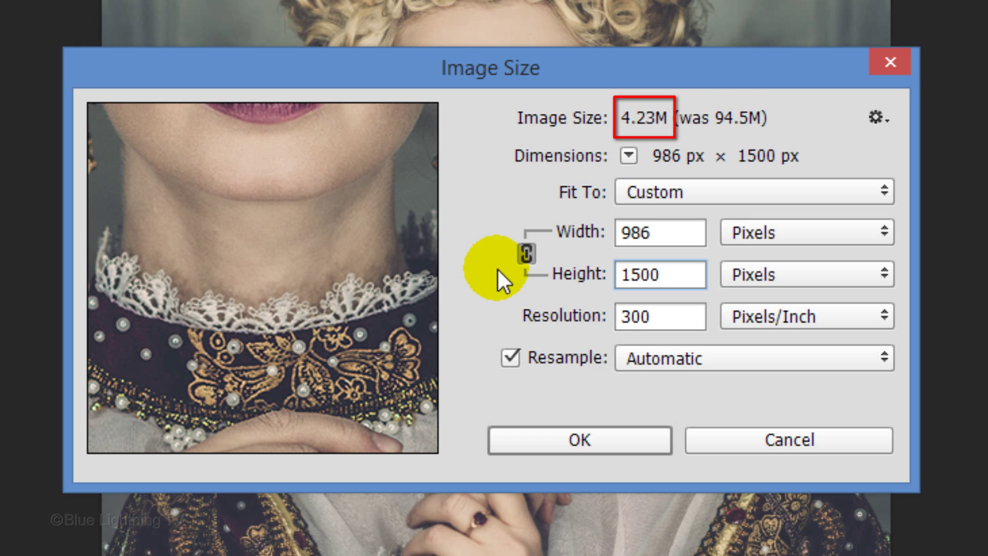
pyautogui.click(573, 440)
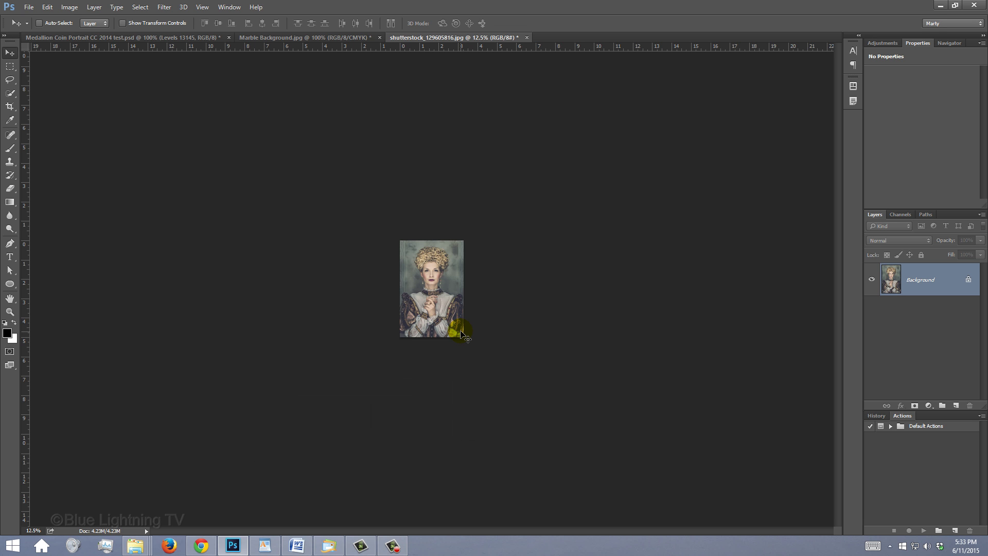
# Step: Fit the portrait in the window and convert its layer to a smart object
pyautogui.hotkey('ctrl', '0')
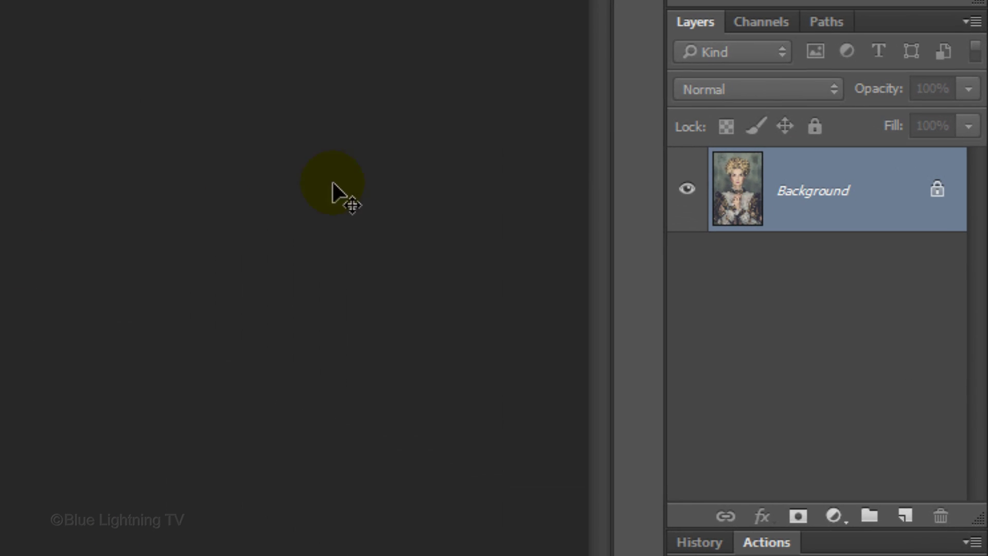
pyautogui.click(970, 23)
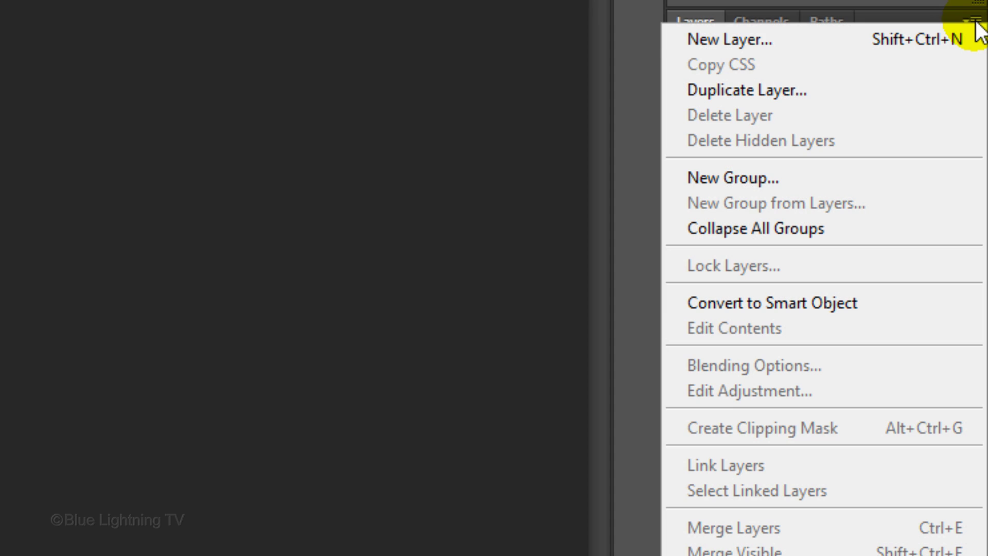
pyautogui.click(854, 303)
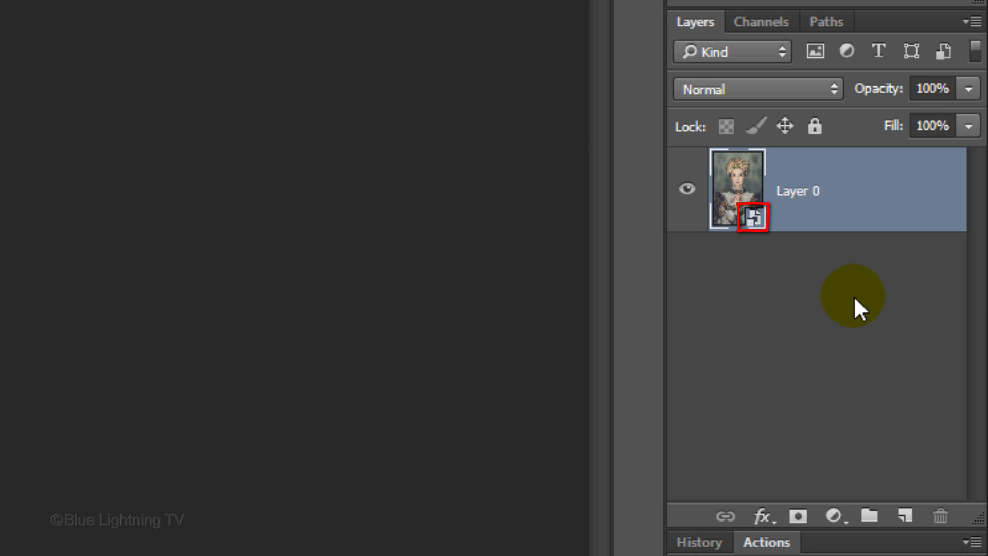
# Step: Add a Levels adjustment (black 27, white 231), then a Black & White adjustment layer
pyautogui.click(834, 516)
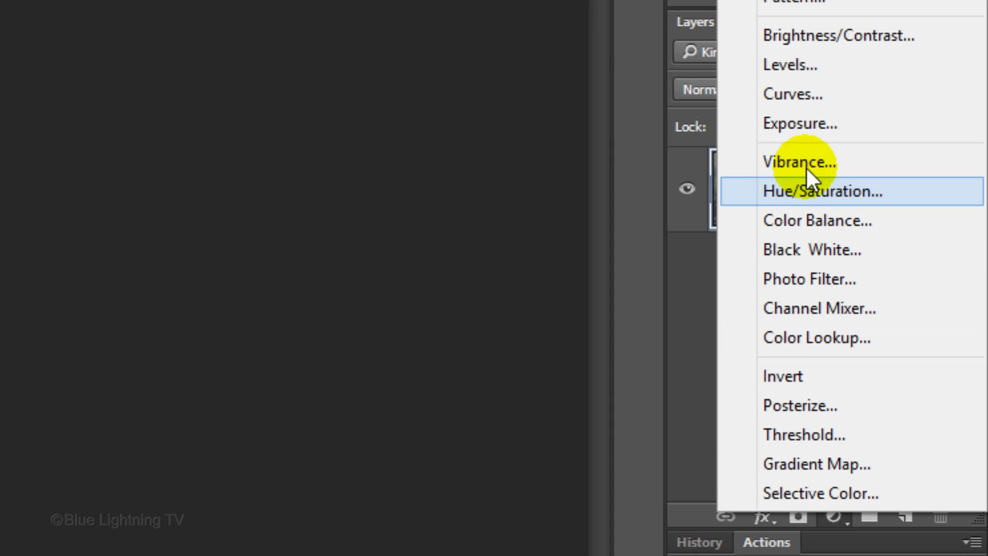
pyautogui.click(799, 63)
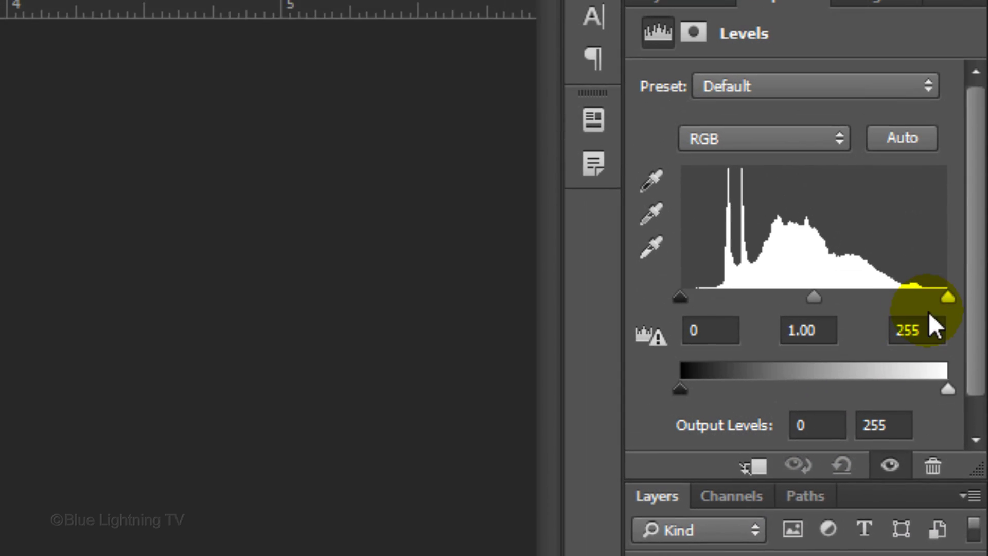
pyautogui.click(947, 298)
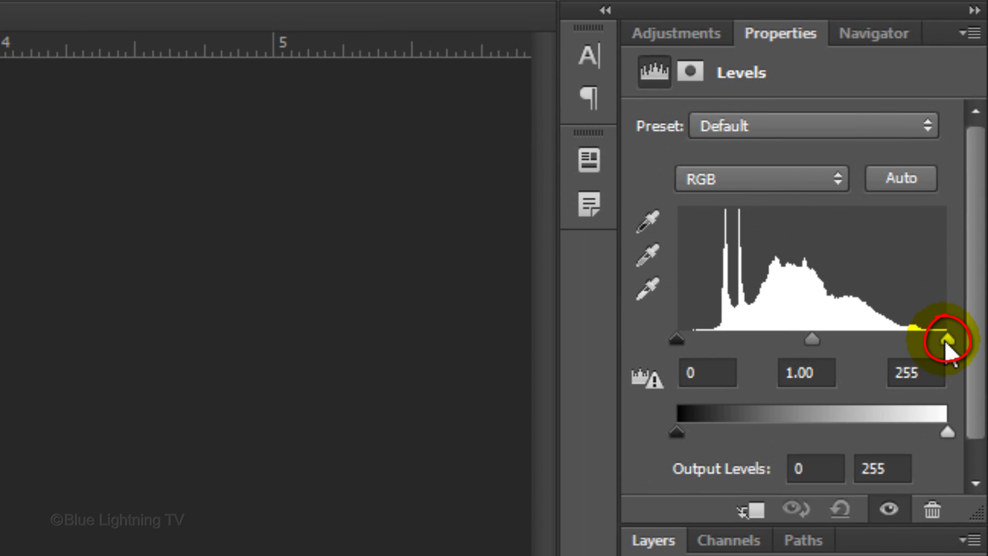
pyautogui.moveTo(944, 341); pyautogui.dragTo(922, 338)
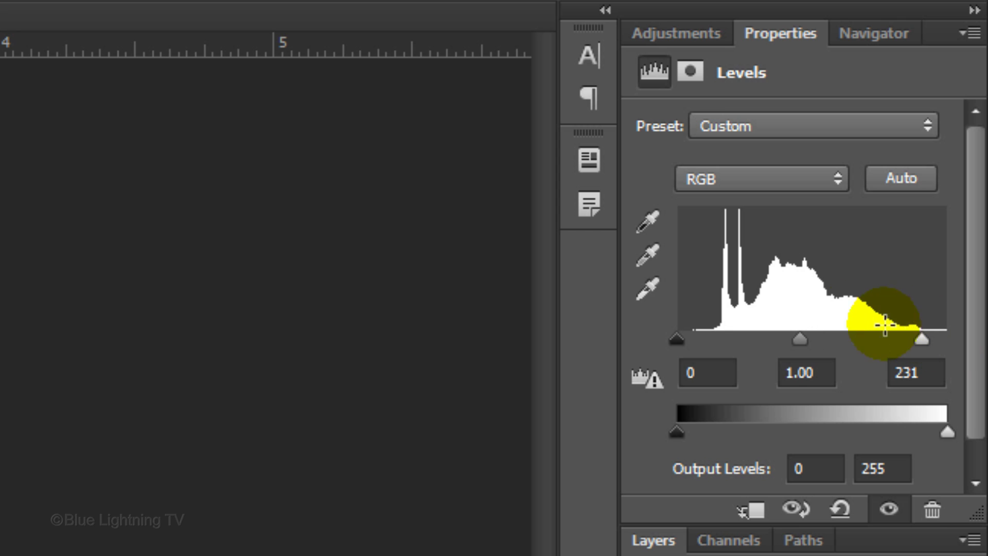
pyautogui.click(677, 340)
pyautogui.moveTo(678, 340); pyautogui.dragTo(705, 337)
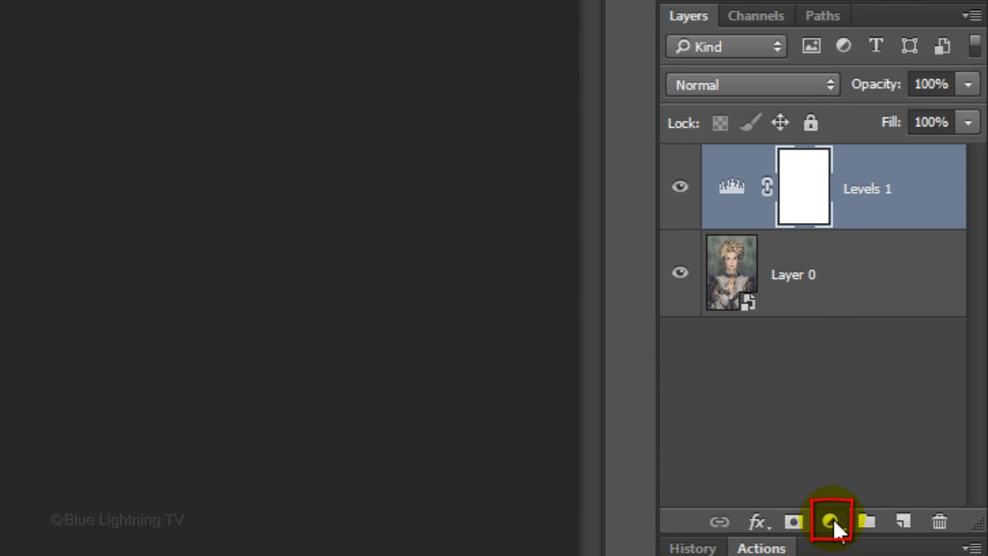
pyautogui.click(831, 521)
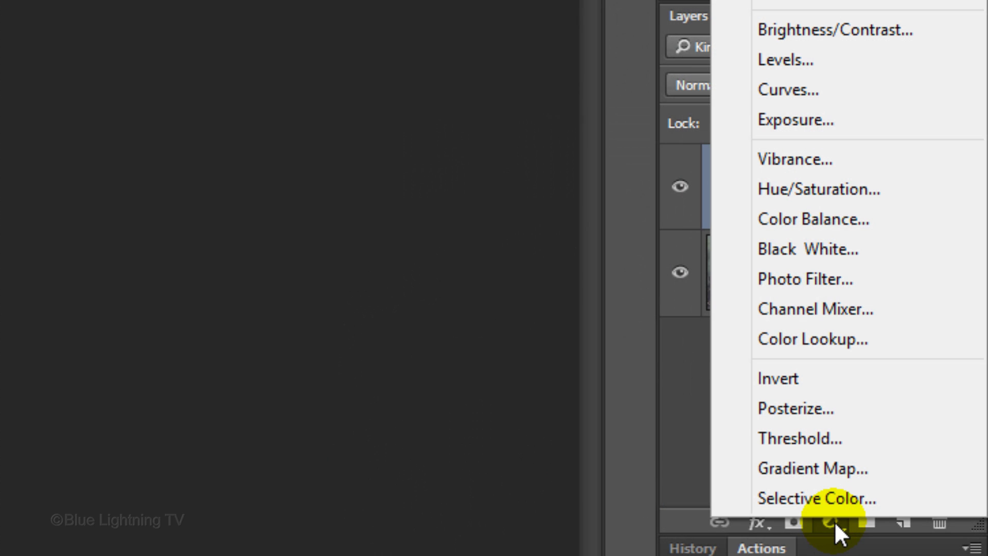
pyautogui.click(789, 251)
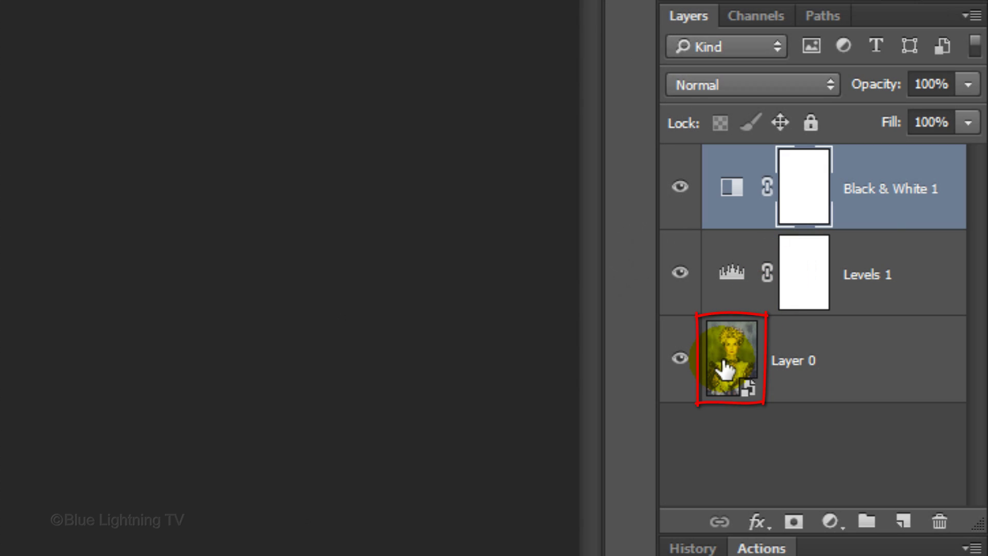
# Step: Quick-select the figure on Layer 0 and mask out the background
pyautogui.click(726, 368)
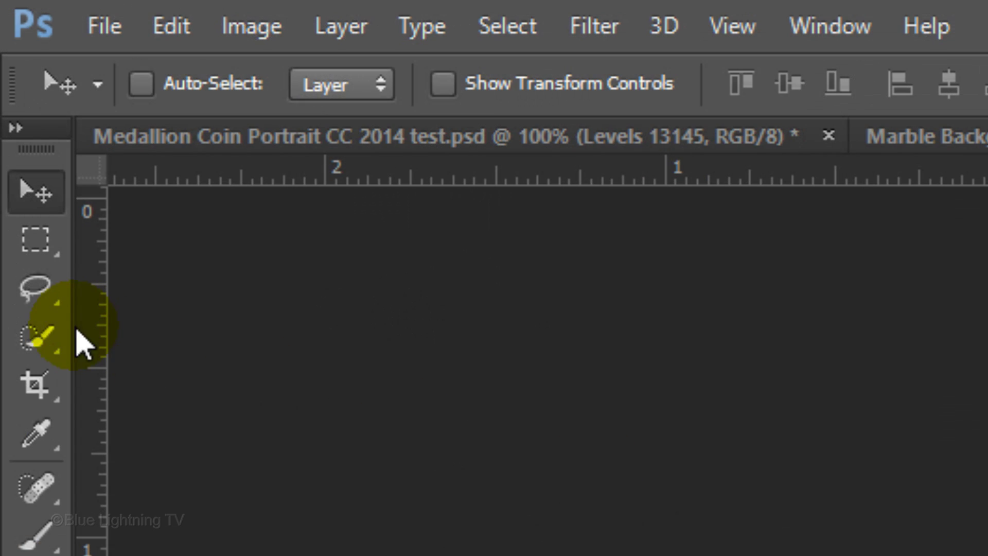
pyautogui.click(14, 93)
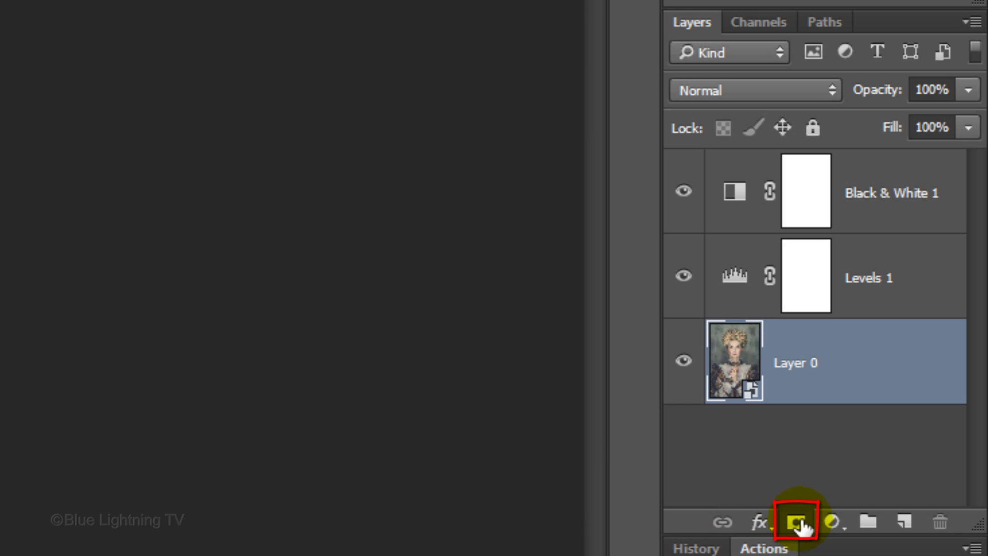
pyautogui.click(799, 524)
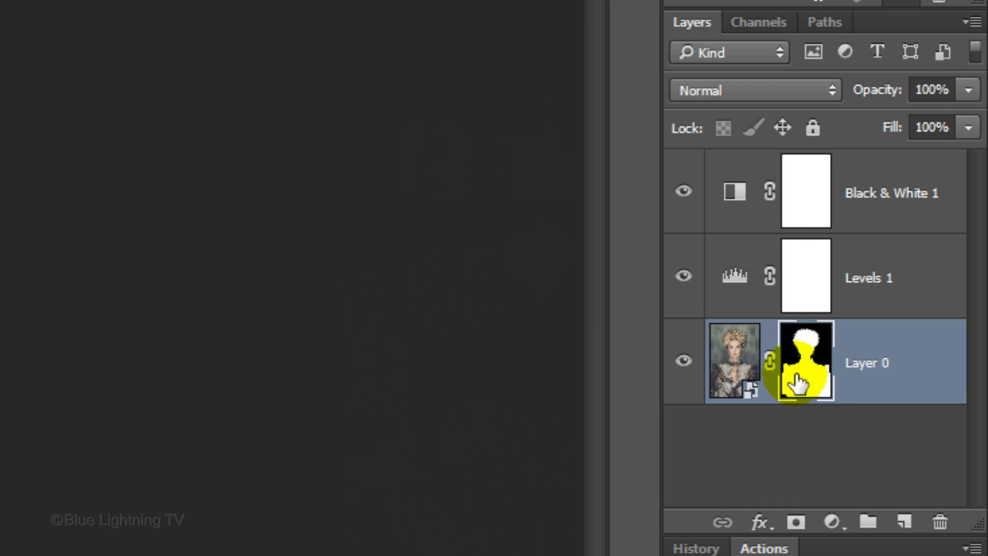
# Step: Select all three layers and convert them into one smart object
pyautogui.keyDown('shift'); pyautogui.click(738, 191); pyautogui.keyUp('shift')
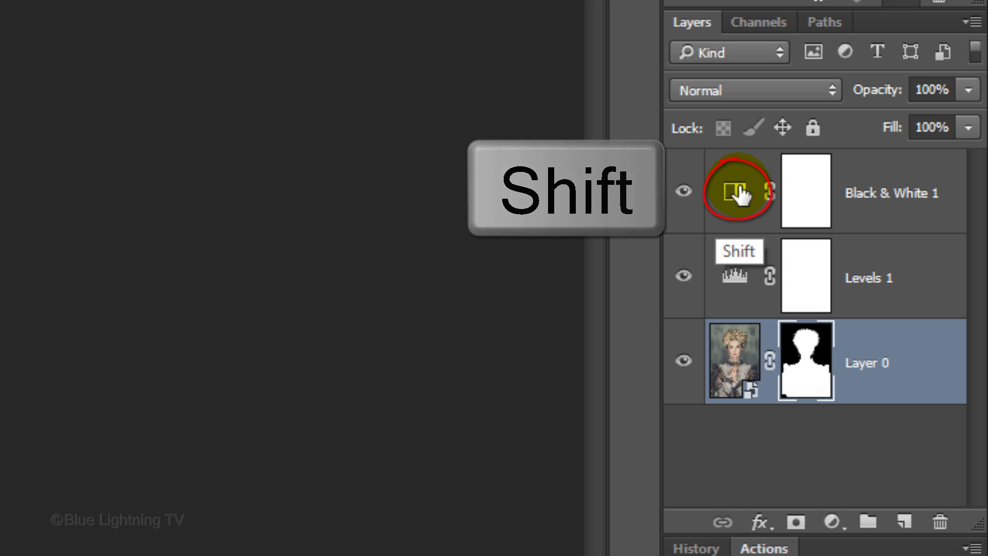
pyautogui.keyDown('shift'); pyautogui.click(741, 193); pyautogui.keyUp('shift')
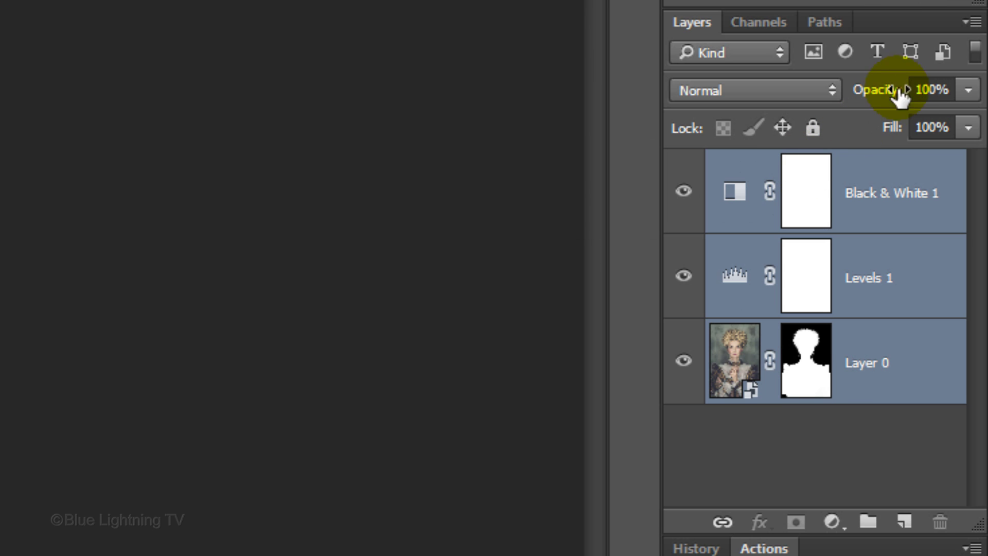
pyautogui.click(972, 21)
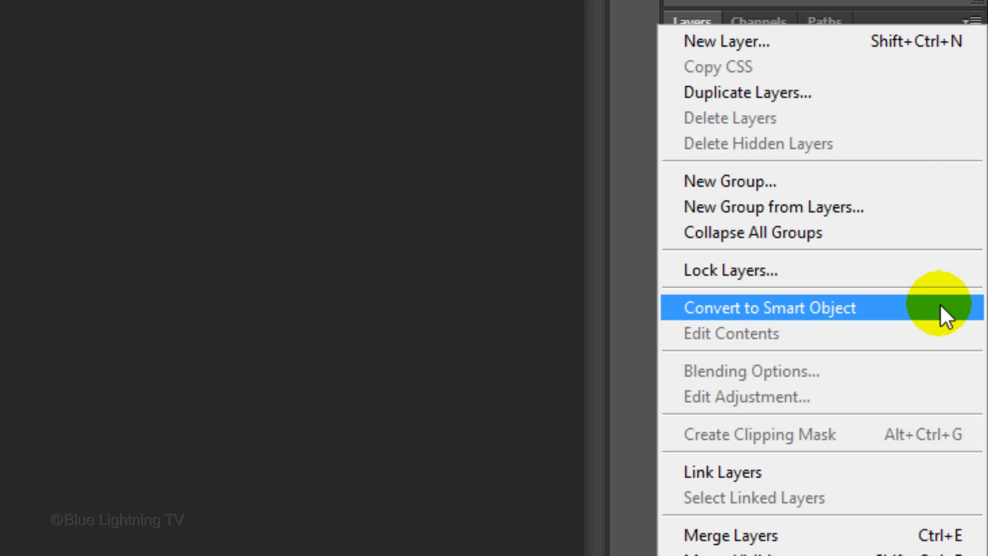
pyautogui.click(940, 307)
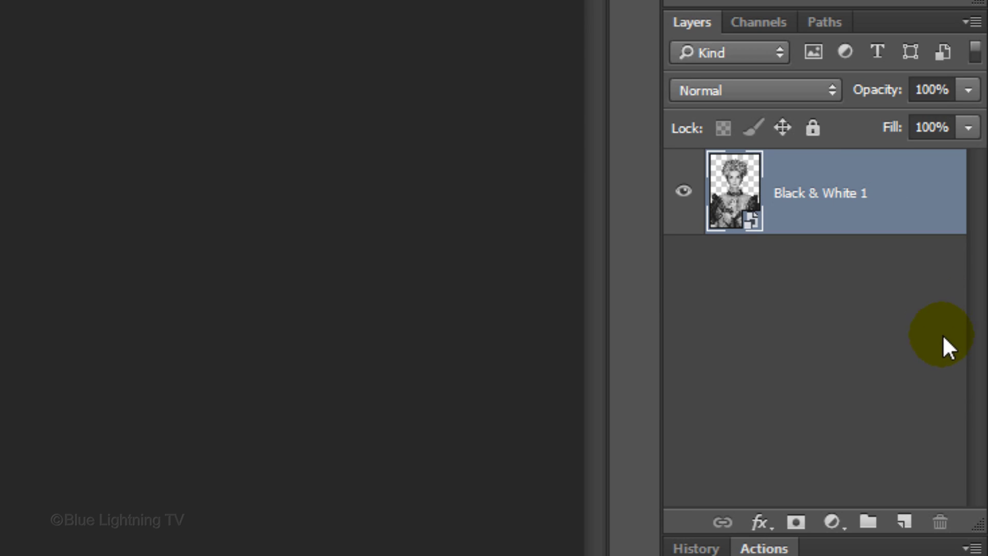
# Step: Add a new layer below the portrait filled with 70% brightness grey and make it a smart object
pyautogui.keyDown('ctrl'); pyautogui.click(902, 523); pyautogui.keyUp('ctrl')
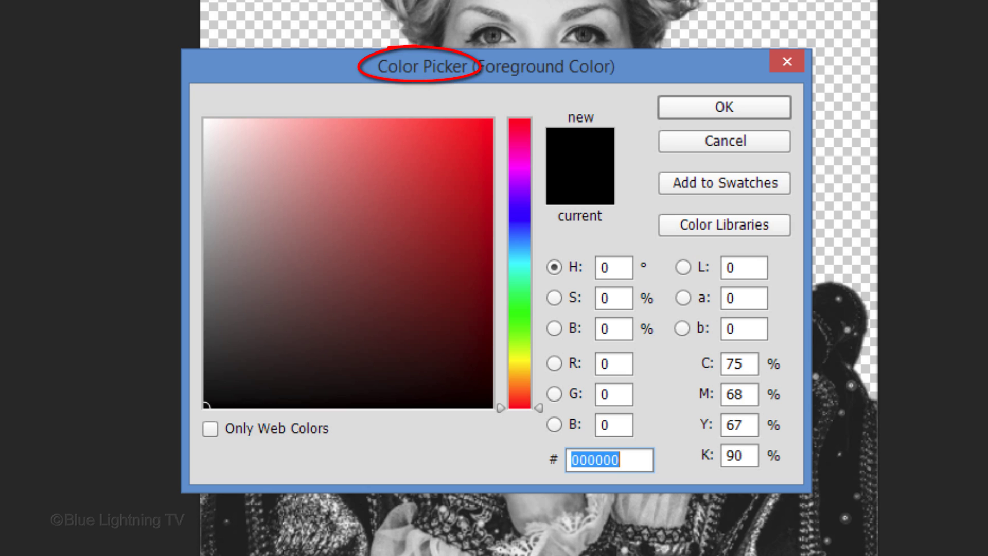
pyautogui.click(623, 329)
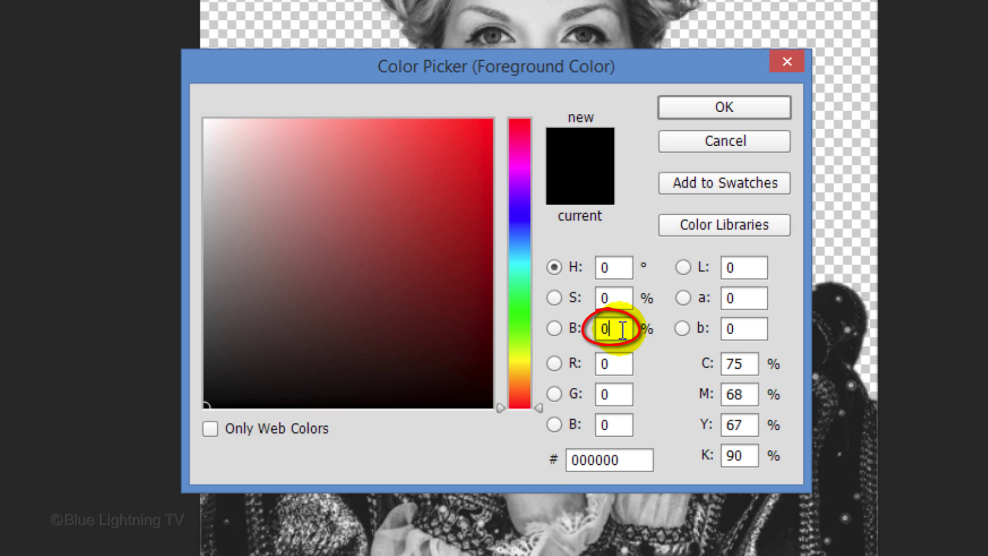
pyautogui.write('70')
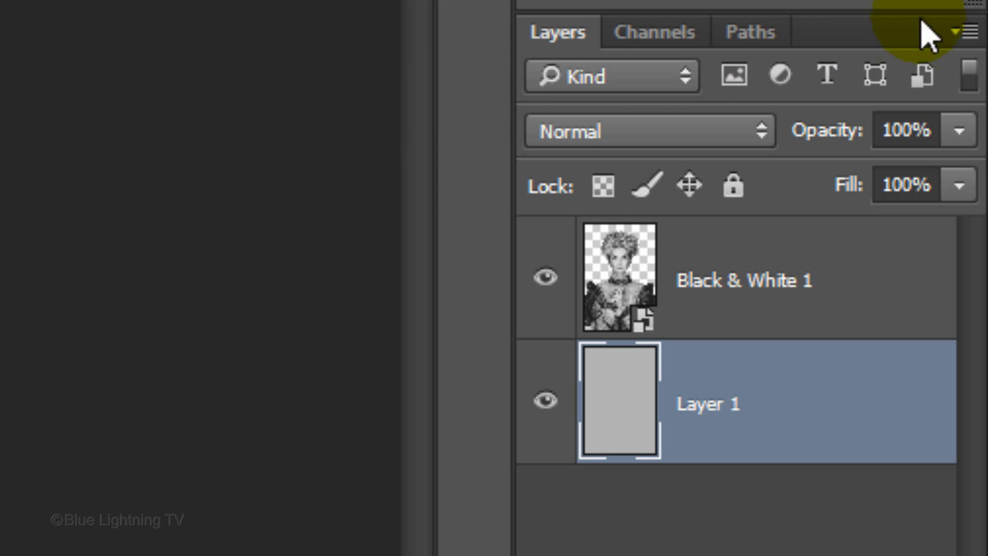
pyautogui.click(968, 30)
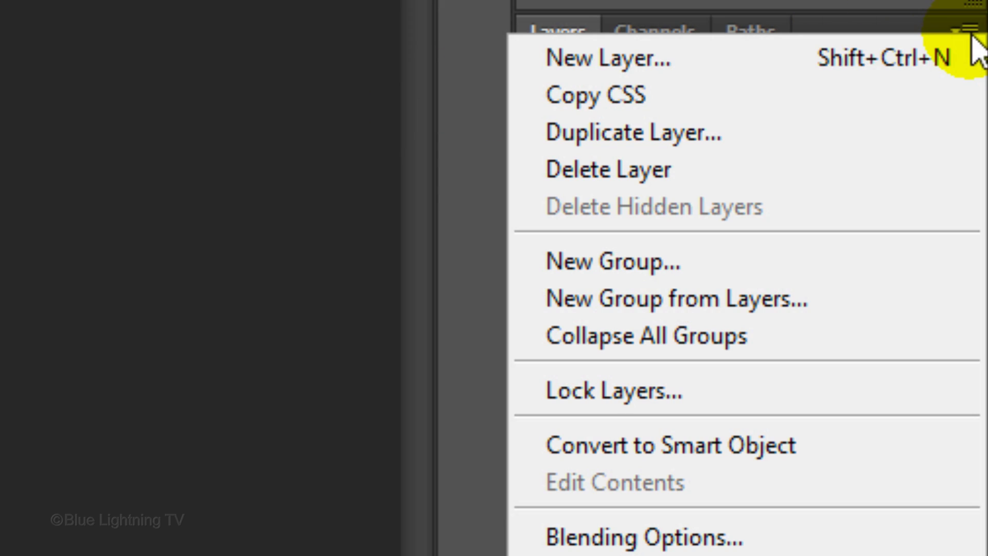
pyautogui.click(860, 446)
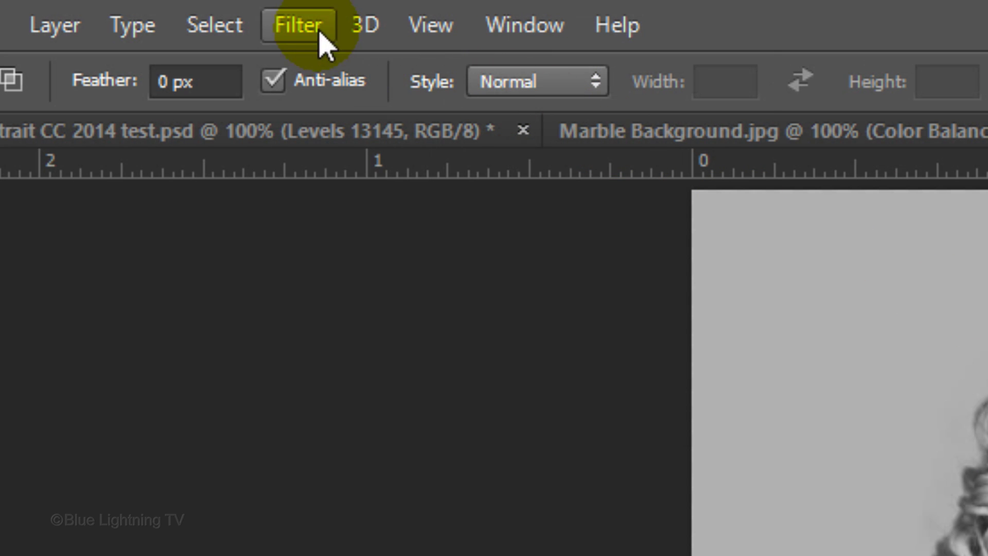
# Step: Apply the Filter Gallery Grain texture: Intensity 5, Contrast 50, Regular grain
pyautogui.click(294, 26)
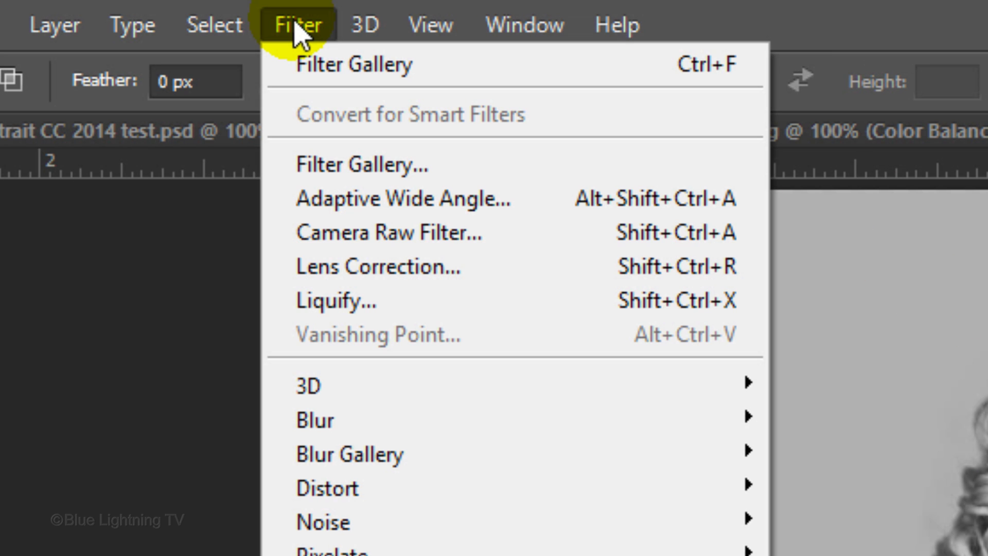
pyautogui.click(308, 70)
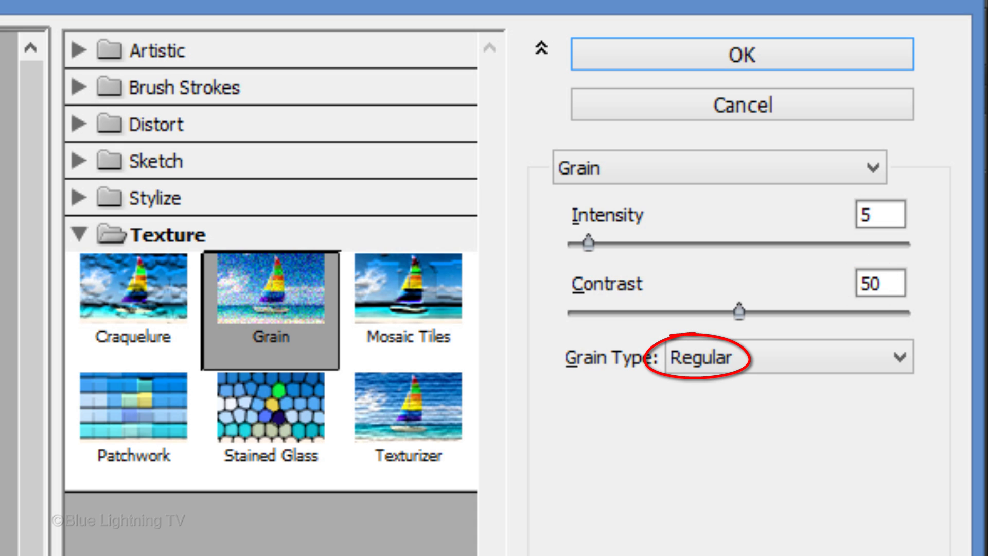
pyautogui.click(663, 58)
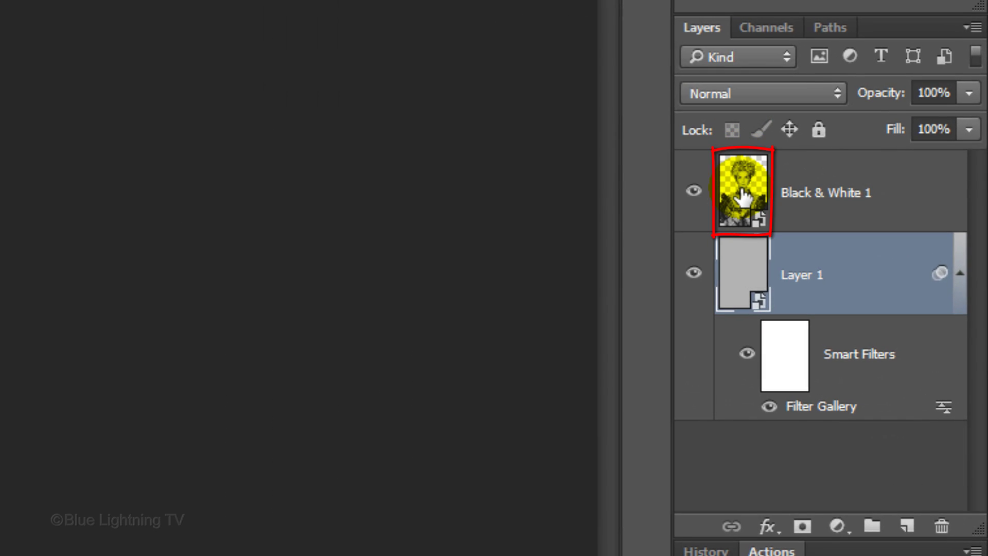
# Step: Mask the Black & White 1 portrait to a circular selection framing her face
pyautogui.click(866, 264)
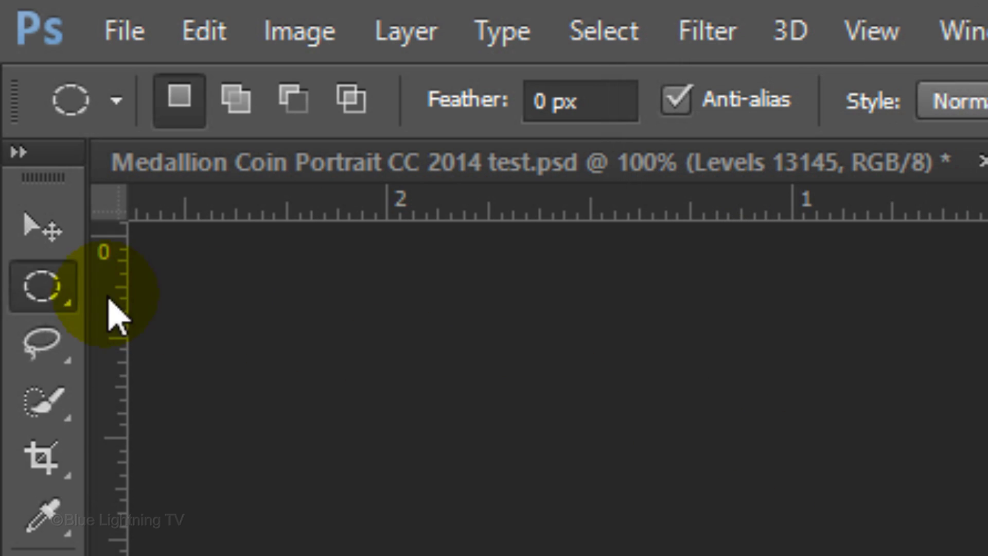
pyautogui.rightClick(64, 298)
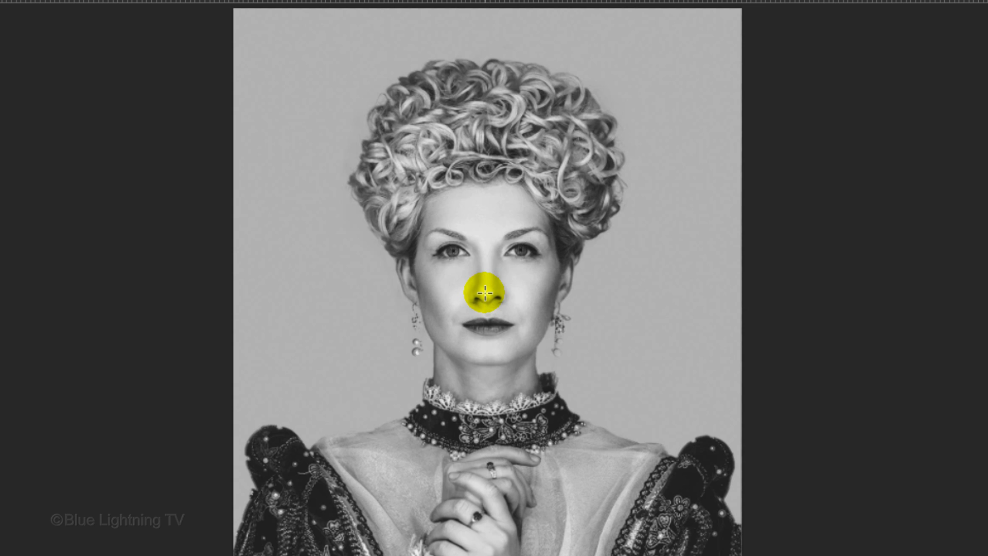
pyautogui.press('shift')
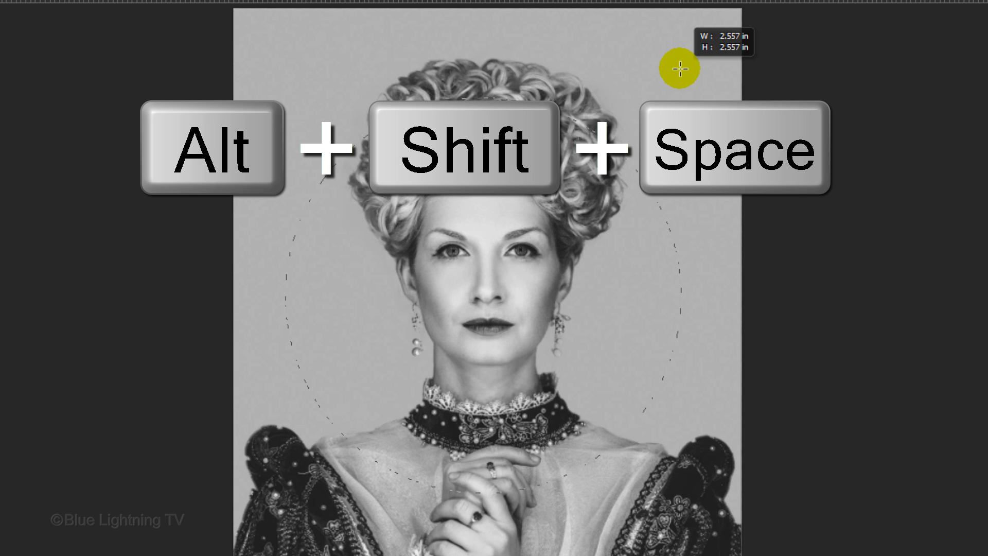
pyautogui.moveTo(681, 69); pyautogui.dragTo(676, 11)
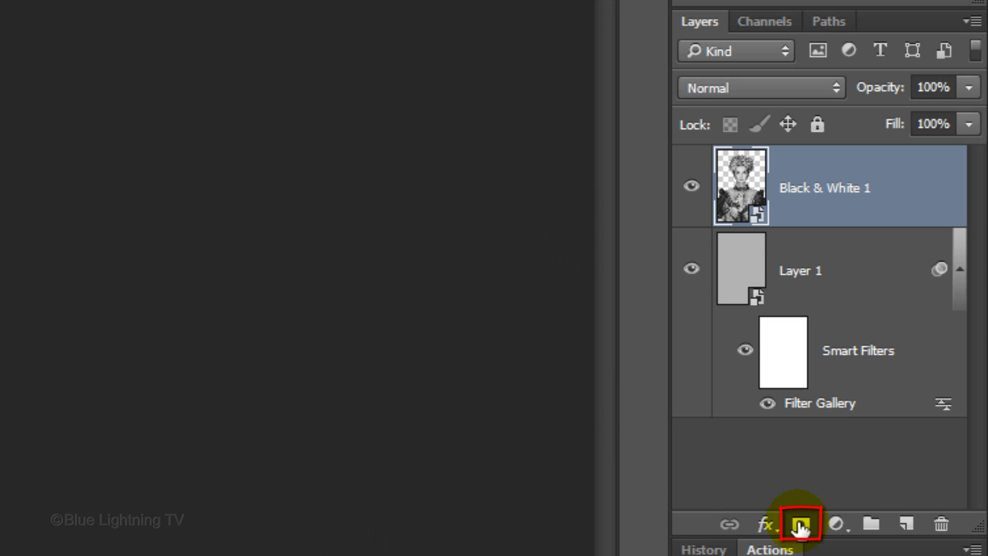
pyautogui.click(799, 525)
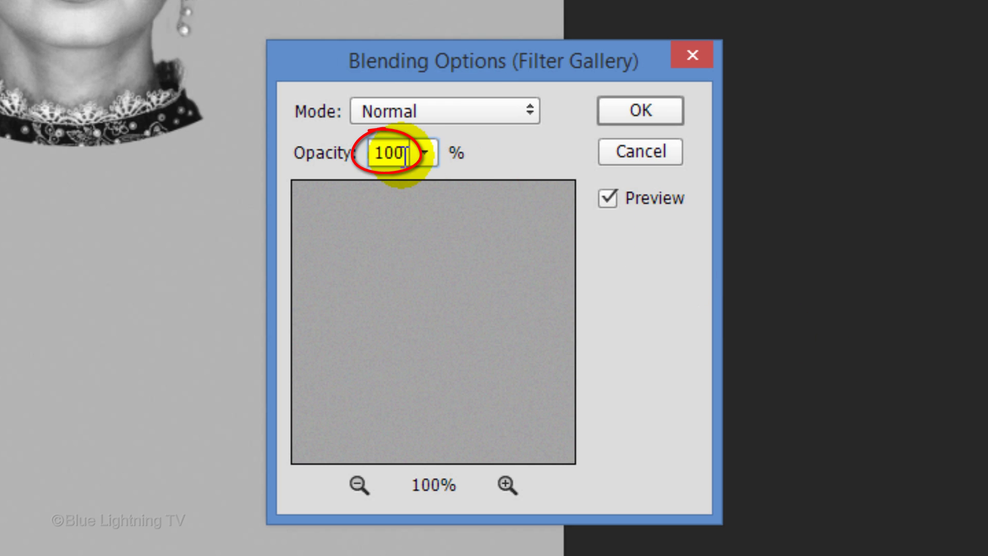
# Step: Fade the Grain filter to 30% opacity and merge the portrait and grey Layer 1 into one smart object
pyautogui.write('30')
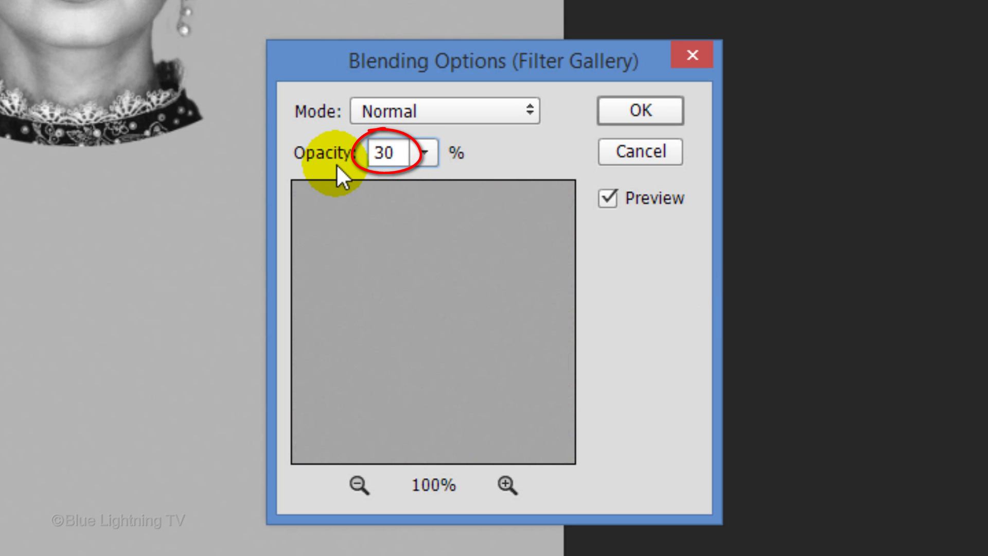
pyautogui.click(632, 110)
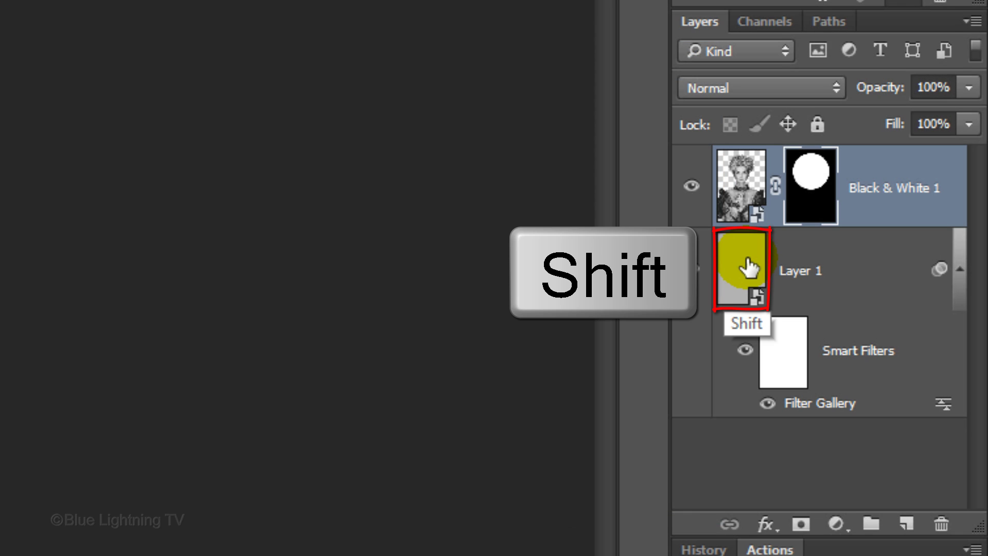
pyautogui.keyDown('shift'); pyautogui.click(749, 266); pyautogui.keyUp('shift')
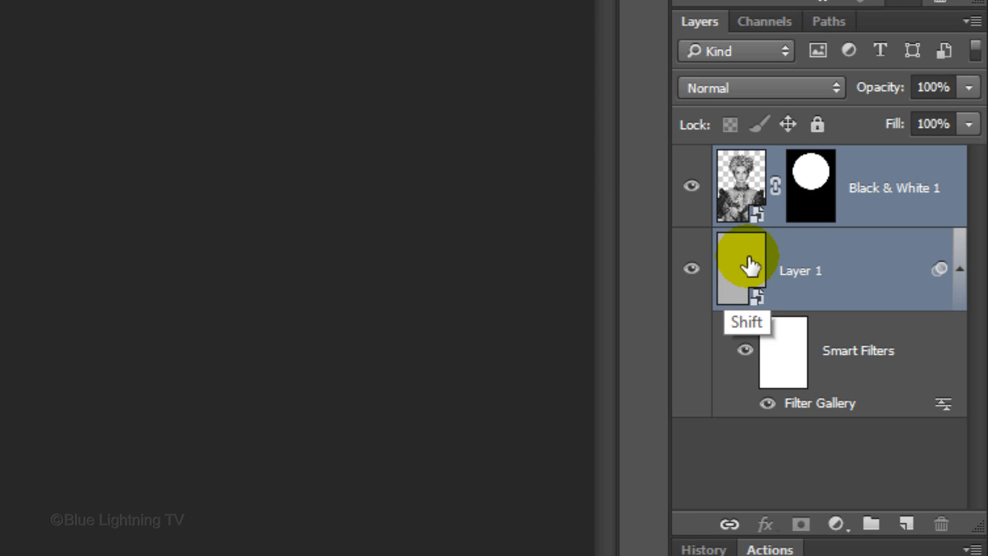
pyautogui.click(970, 21)
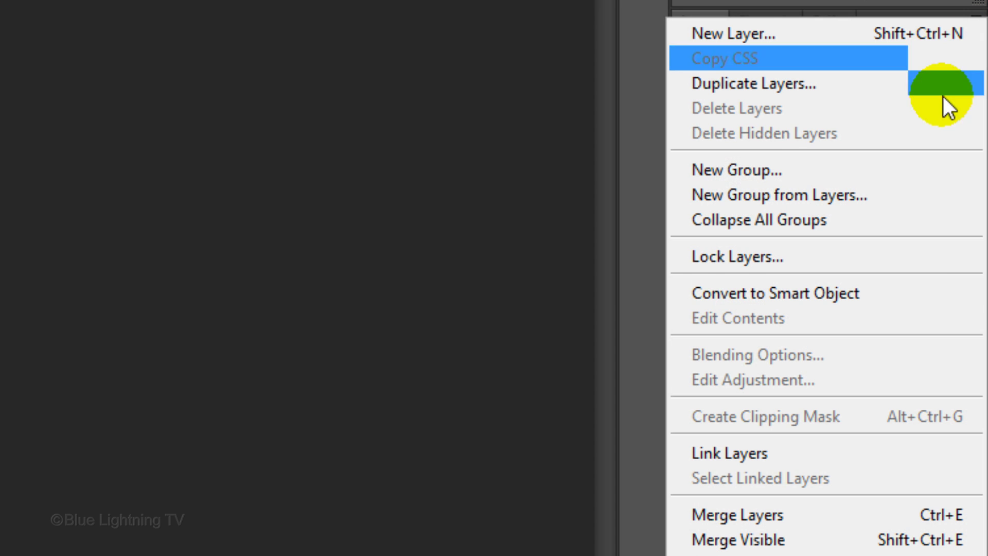
pyautogui.click(905, 293)
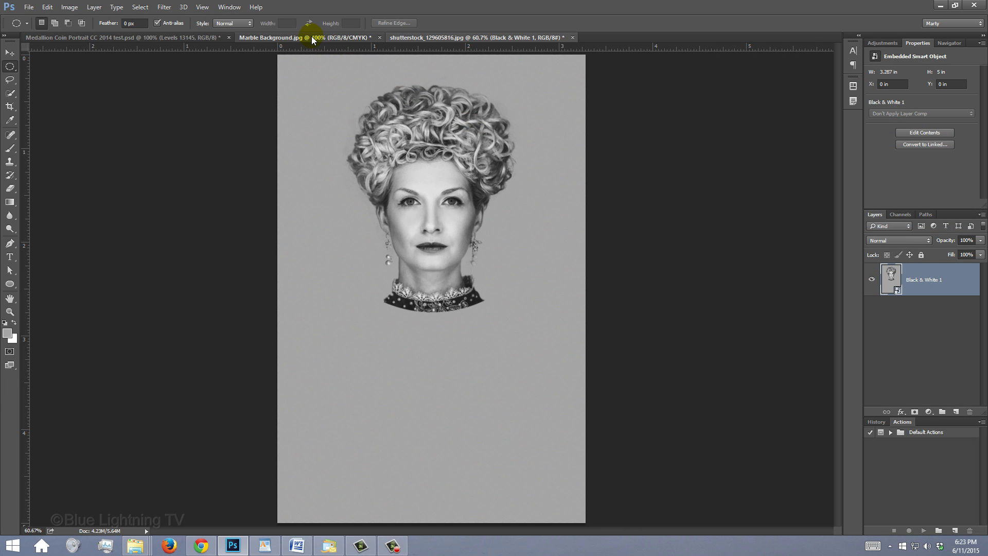
# Step: In Marble Background.jpg, add a new layer and set the foreground to 40% brightness grey (#666666)
pyautogui.click(313, 39)
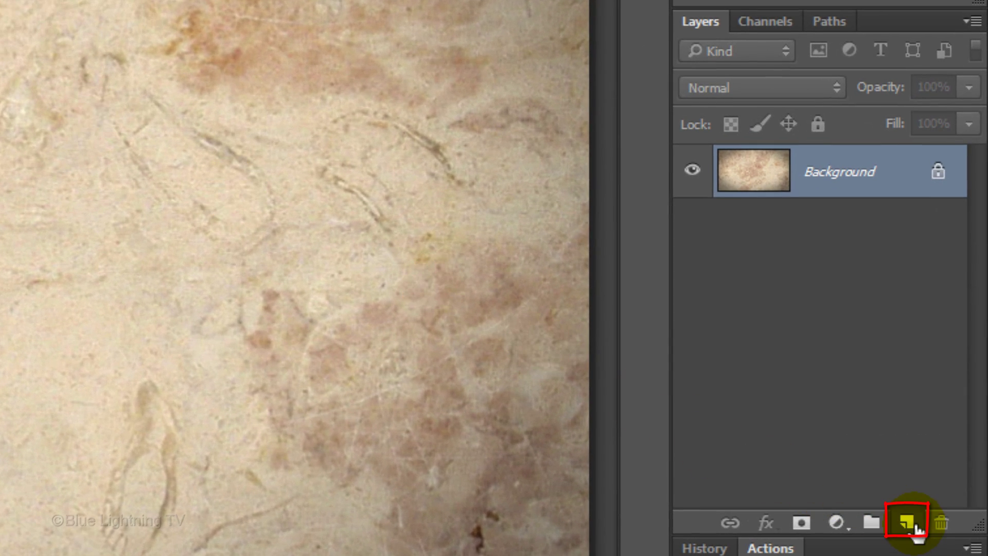
pyautogui.click(906, 522)
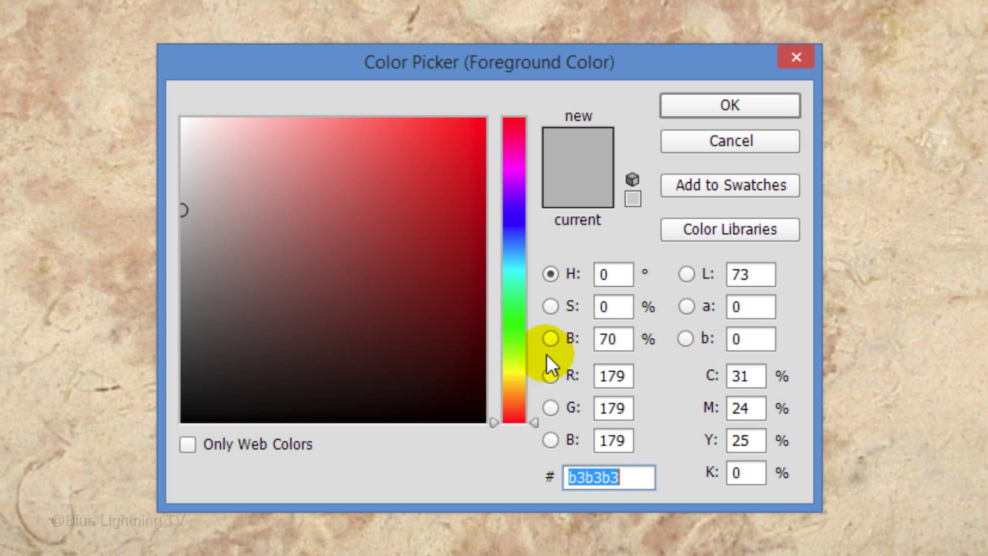
pyautogui.click(628, 339)
pyautogui.moveTo(629, 340); pyautogui.dragTo(555, 337)
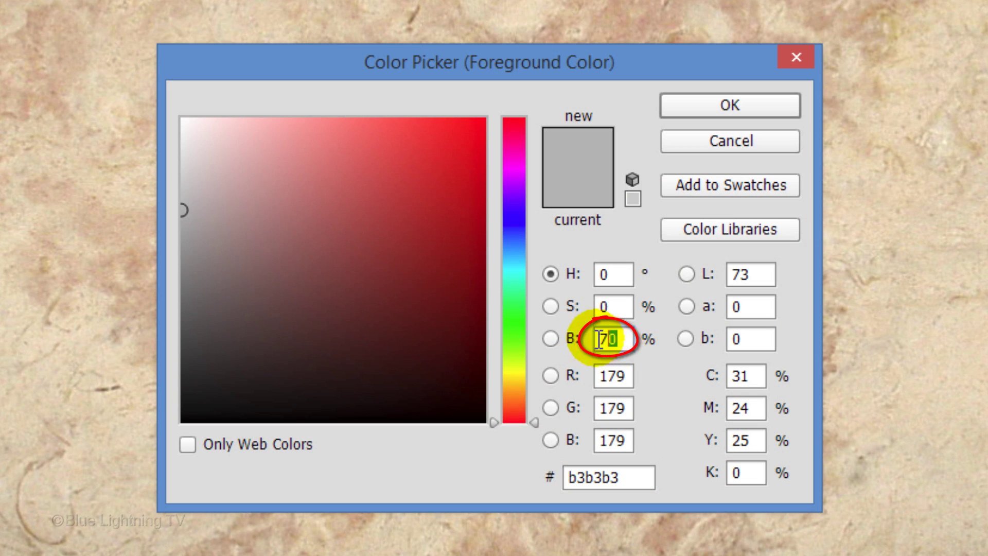
pyautogui.write('40')
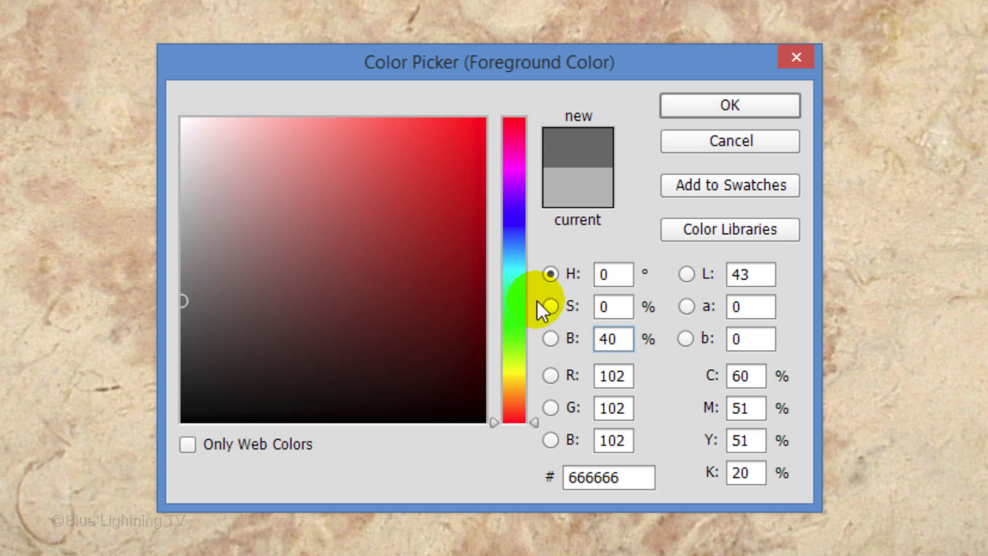
pyautogui.click(732, 109)
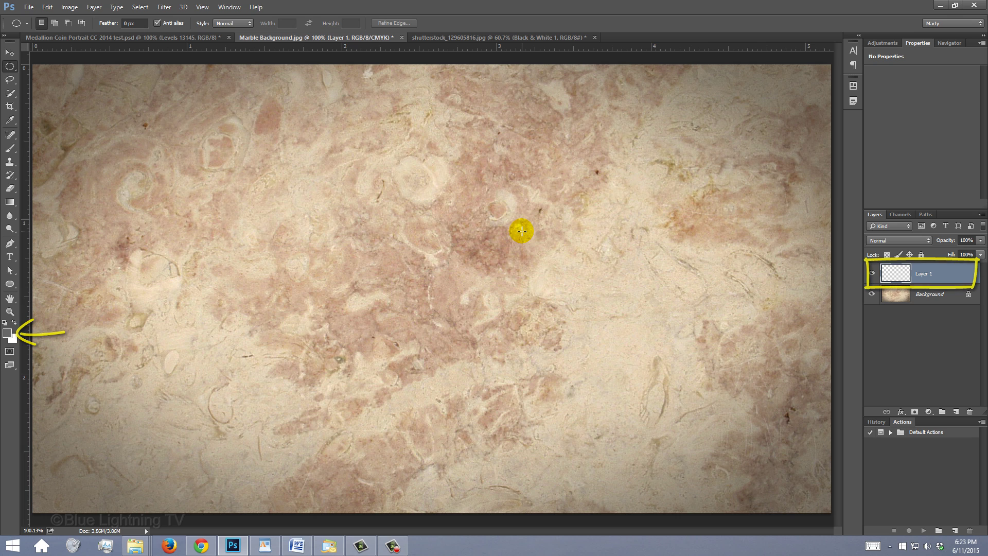
# Step: Fill Layer 1 with the grey and apply a 2-column, 2-row centred guide layout
pyautogui.hotkey('alt', 'Delete')
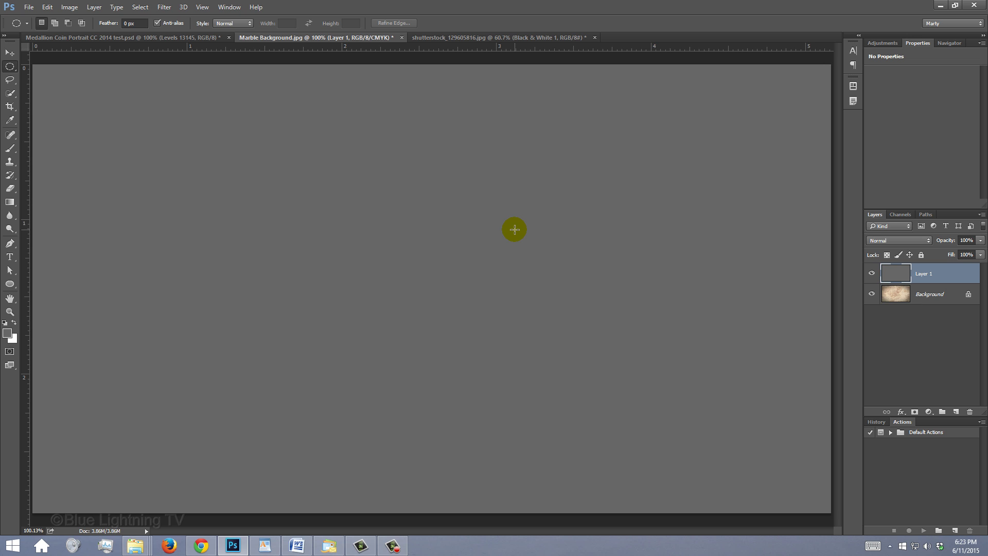
pyautogui.click(203, 6)
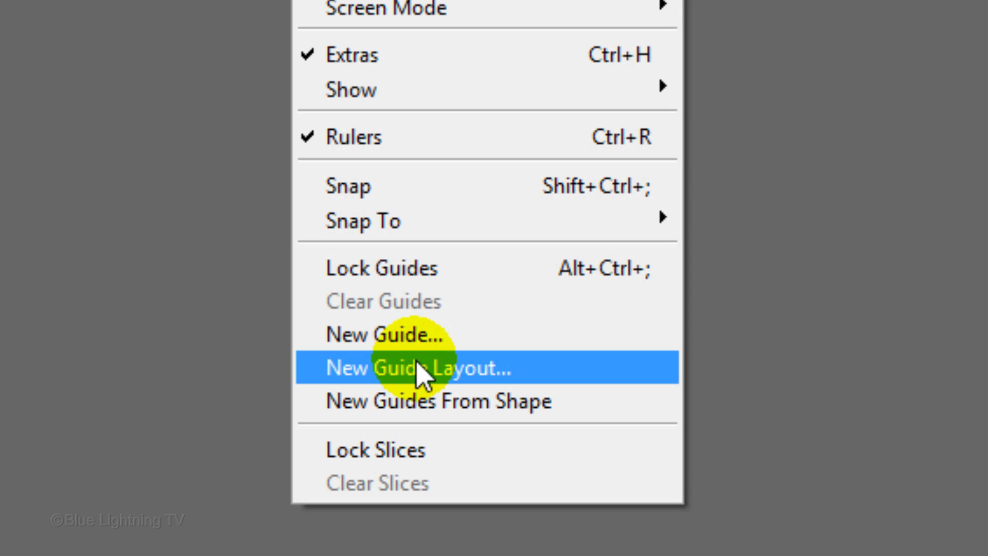
pyautogui.click(422, 368)
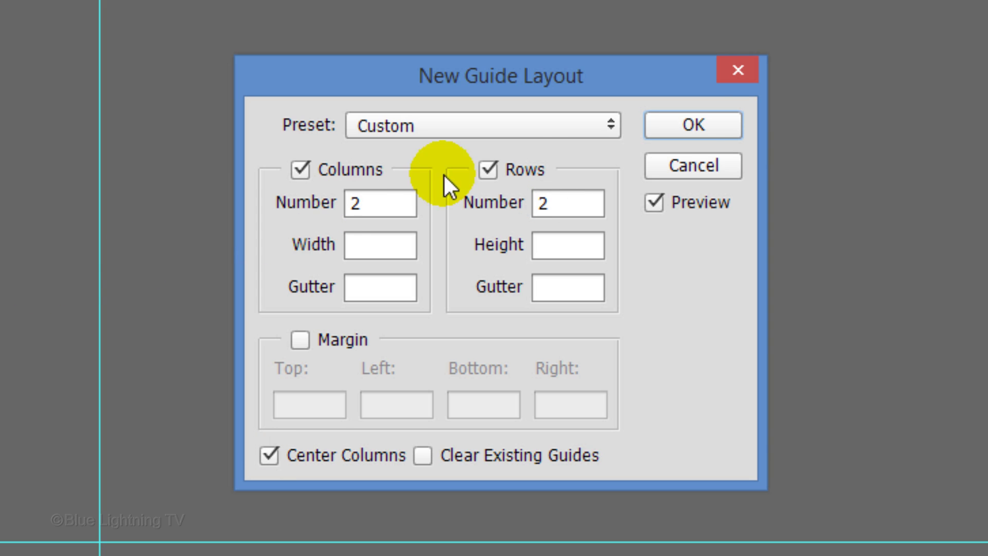
pyautogui.click(704, 123)
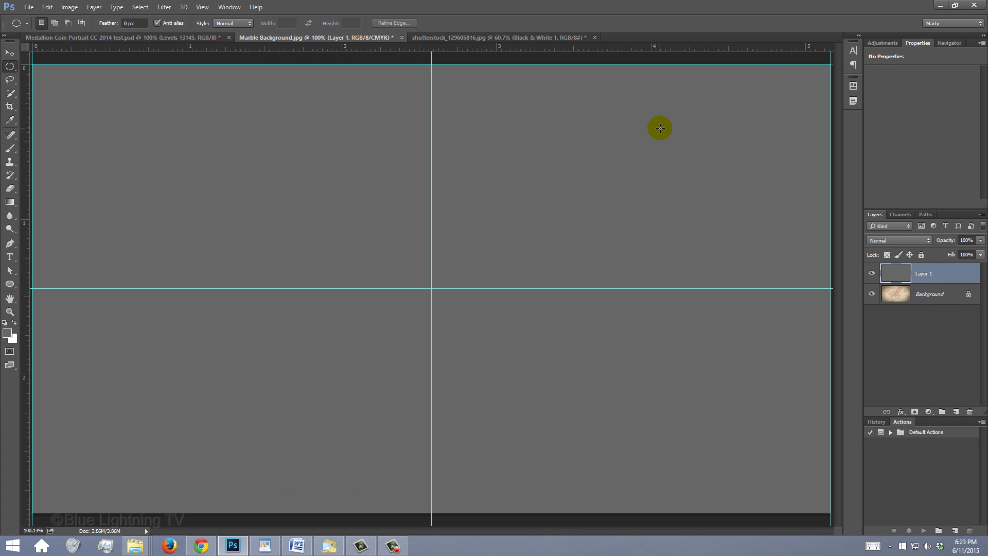
# Step: Add a horizontal guide and a vertical guide, each at 50%
pyautogui.click(202, 6)
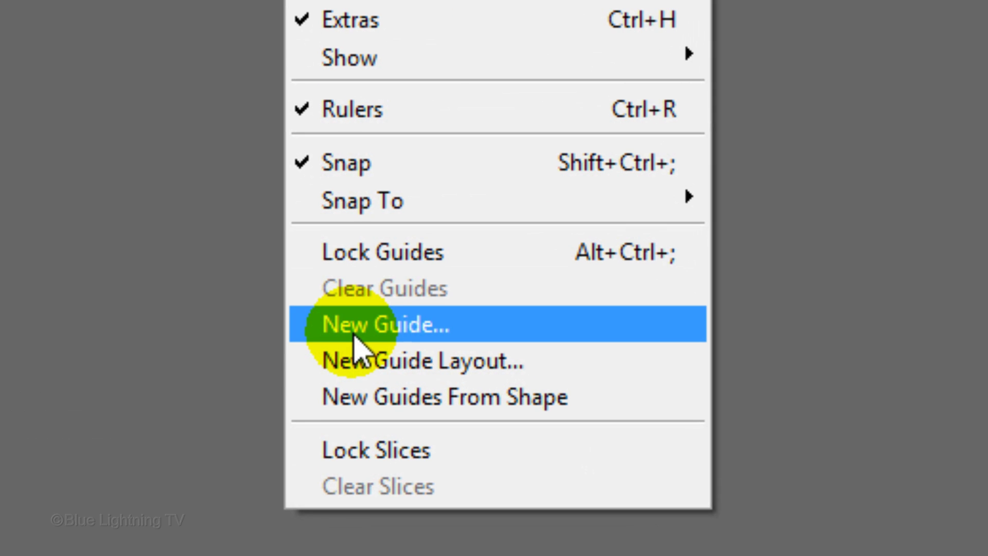
pyautogui.click(354, 335)
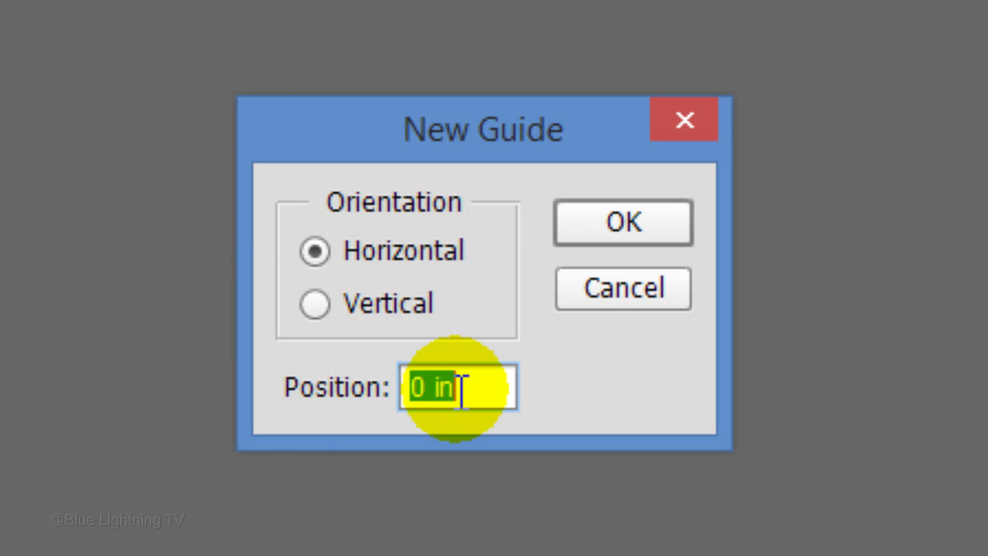
pyautogui.write('50%')
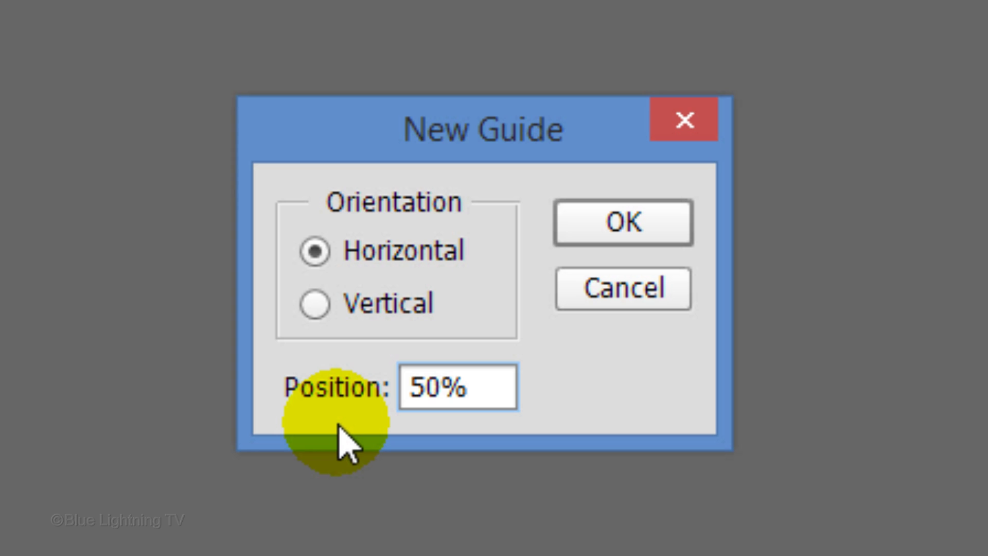
pyautogui.click(621, 227)
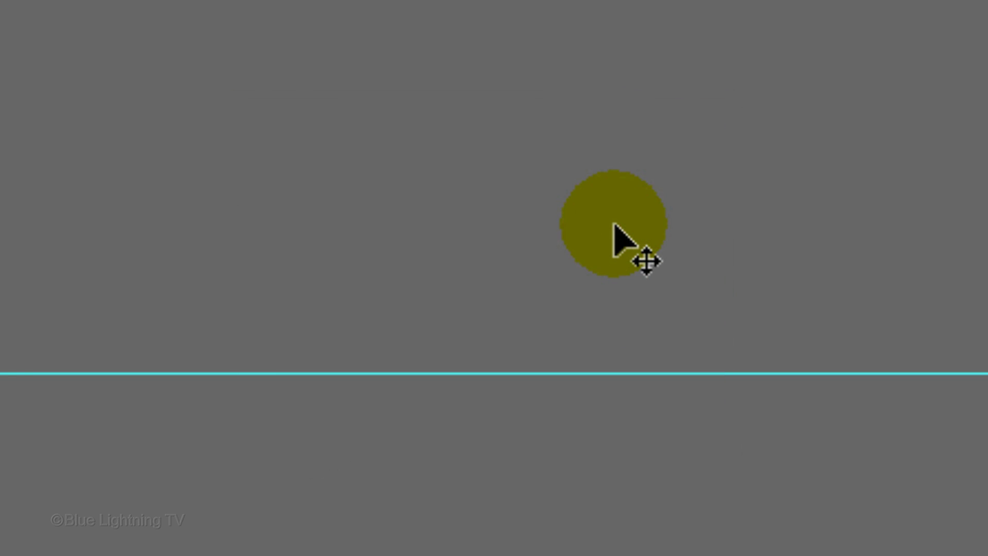
pyautogui.click(373, 13)
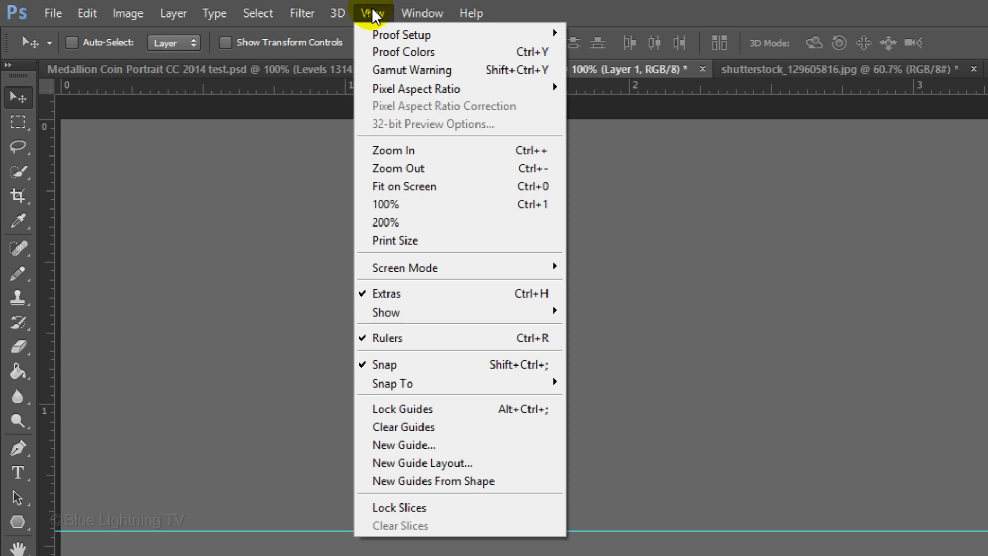
pyautogui.click(416, 446)
pyautogui.click(315, 305)
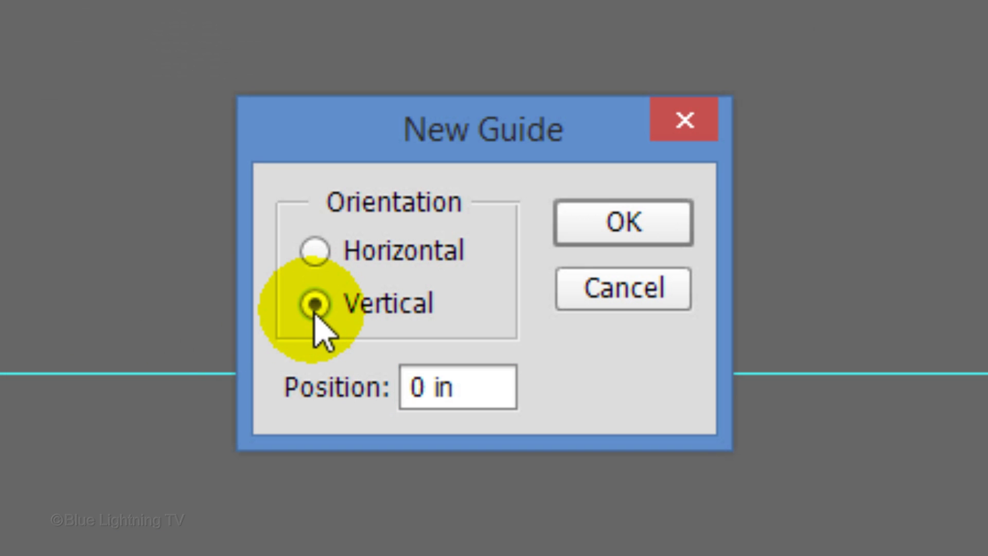
pyautogui.click(495, 399)
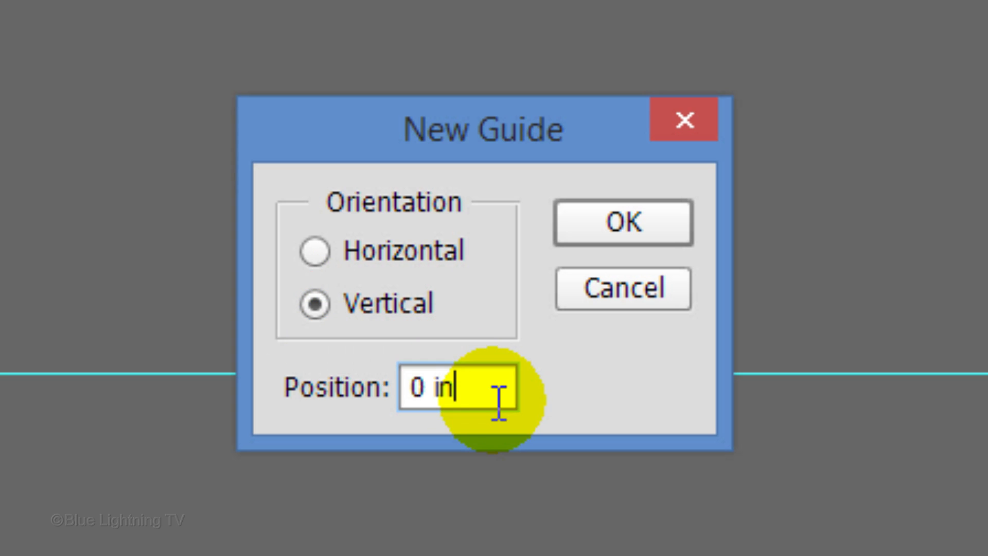
pyautogui.hotkey('ctrl', 'a')
pyautogui.write('50%')
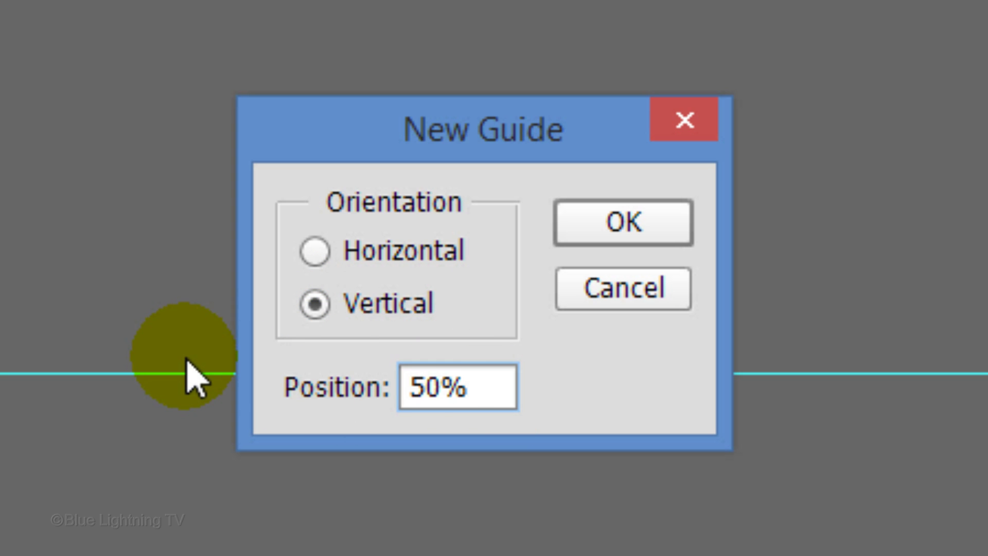
pyautogui.click(624, 225)
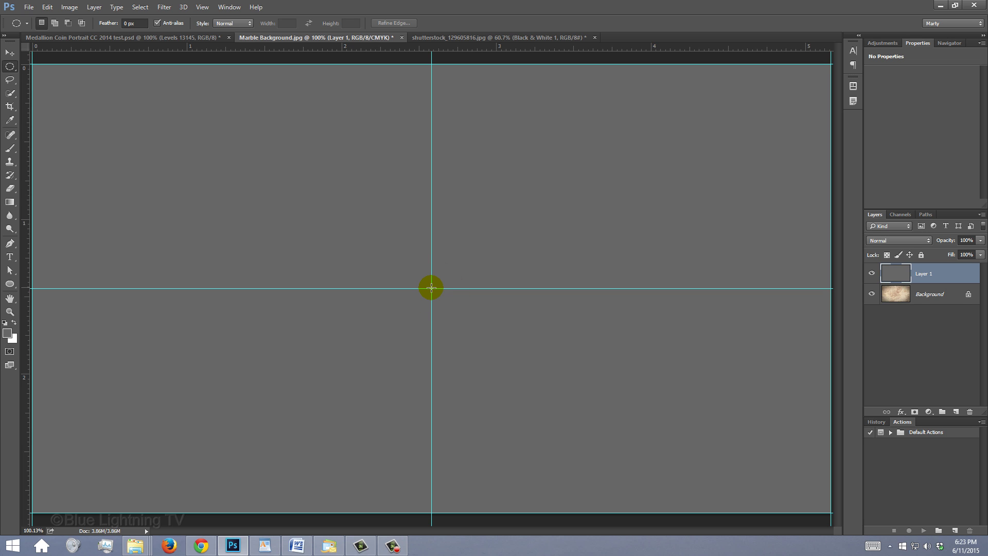
# Step: Draw a circular selection from the guide intersection and mask grey Layer 1 to it
pyautogui.hotkey('alt', 'shift')
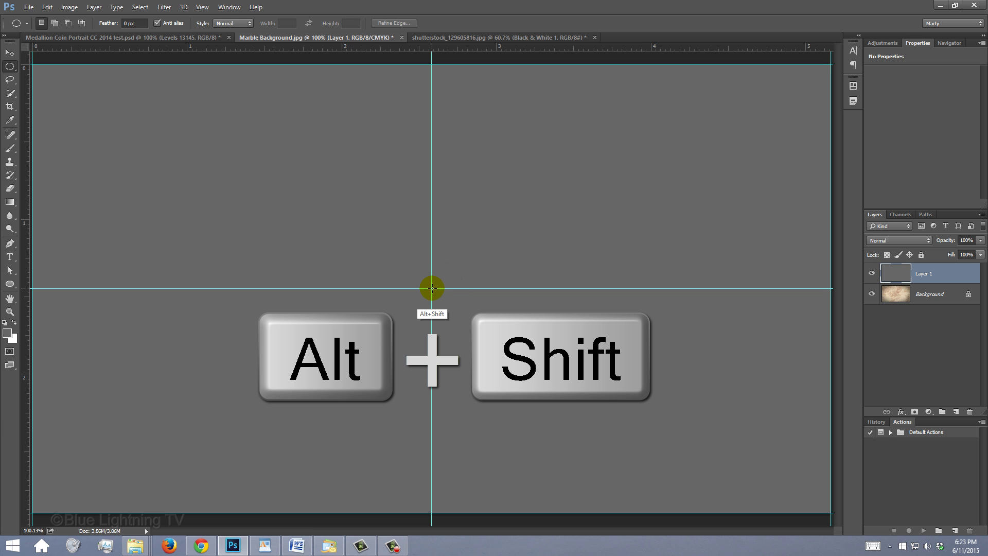
pyautogui.moveTo(432, 287); pyautogui.dragTo(719, 82)
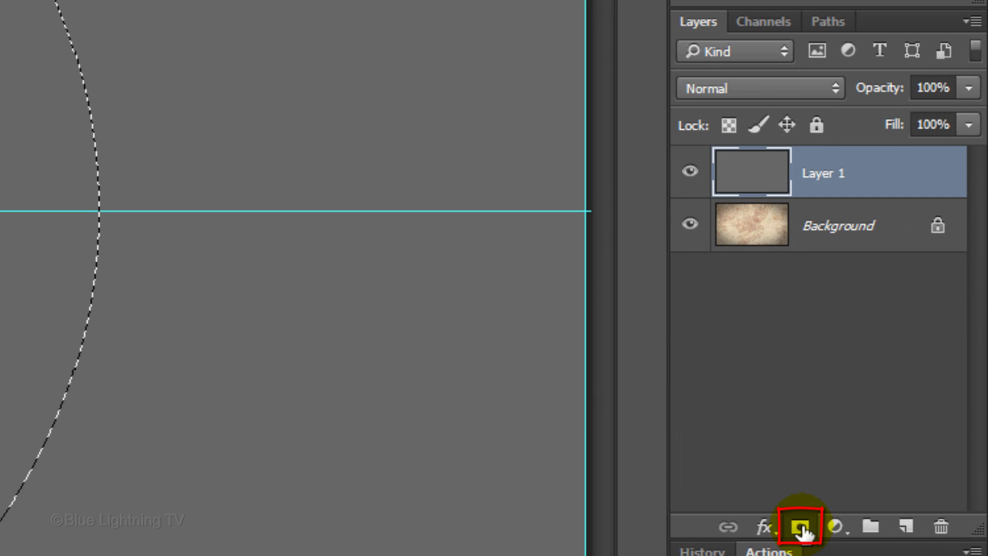
pyautogui.click(801, 530)
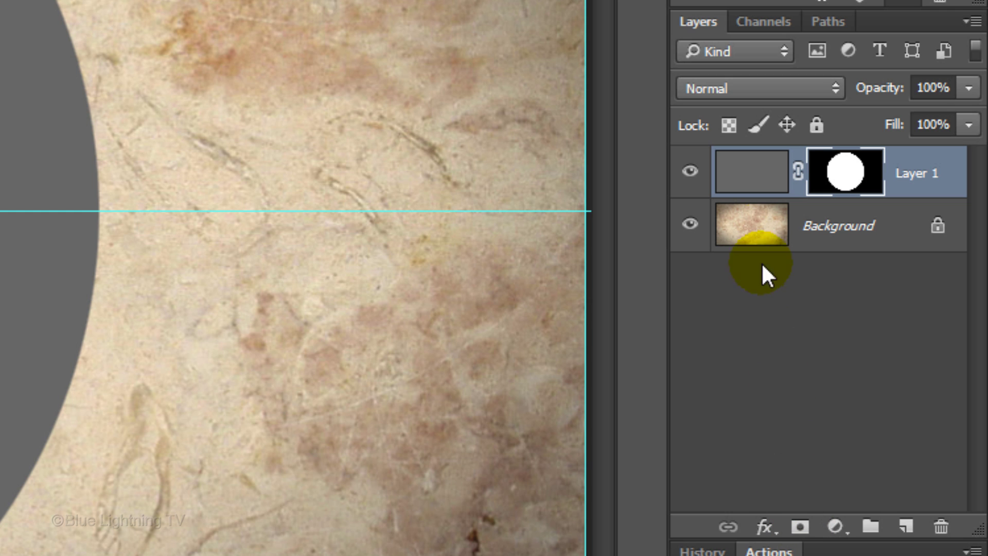
# Step: Add Bevel & Emboss to Layer 1: size 50 px, local light angle 130°, altitude 60°
pyautogui.click(749, 174)
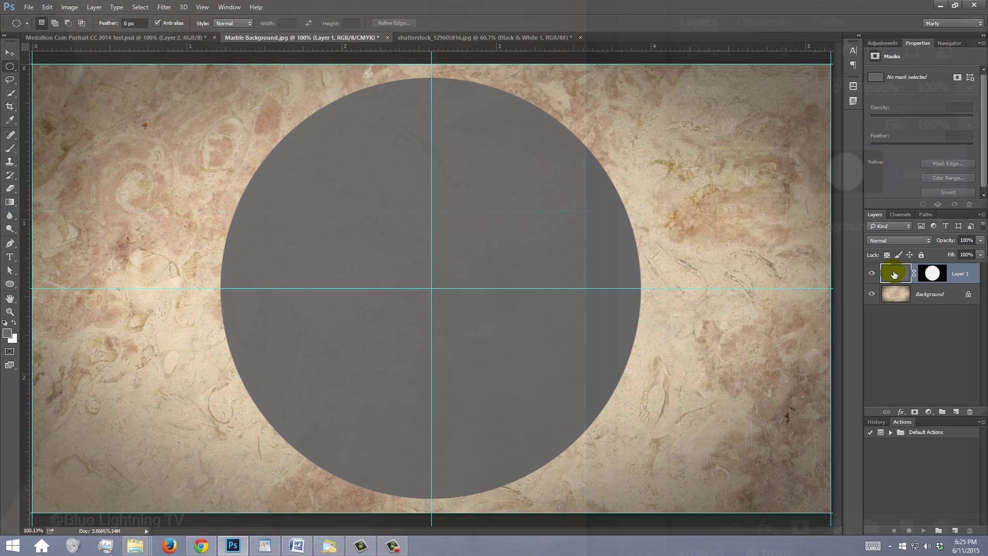
pyautogui.doubleClick(748, 174)
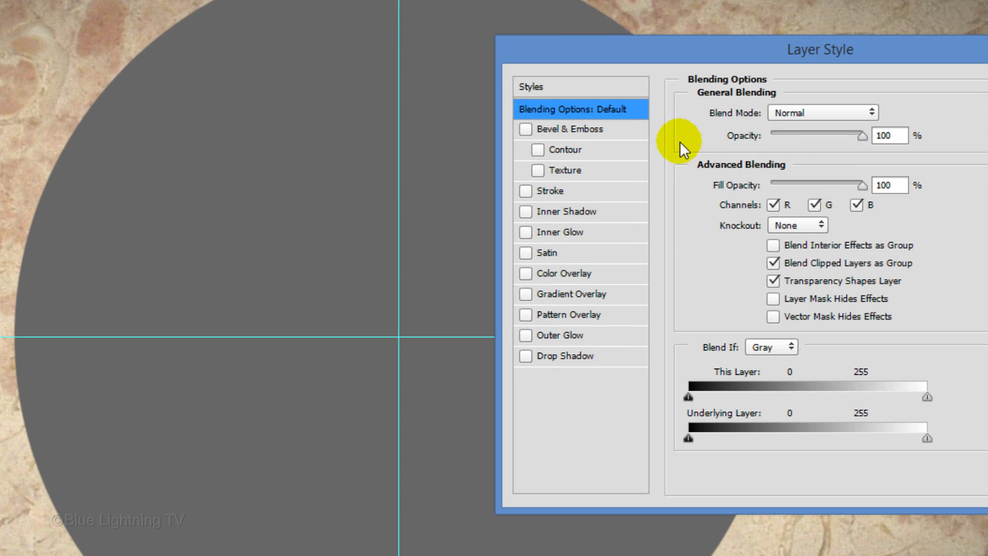
pyautogui.click(628, 129)
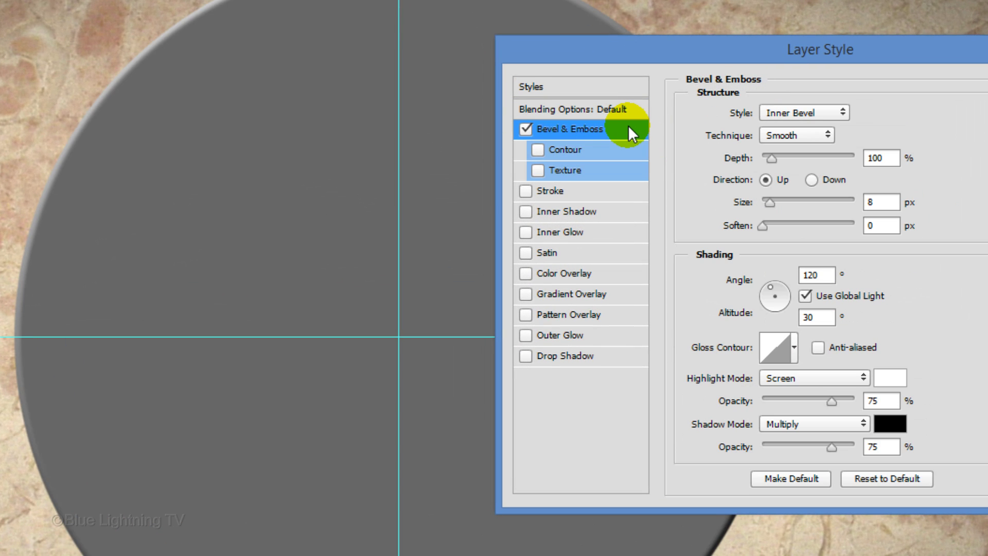
pyautogui.doubleClick(877, 203)
pyautogui.write('50')
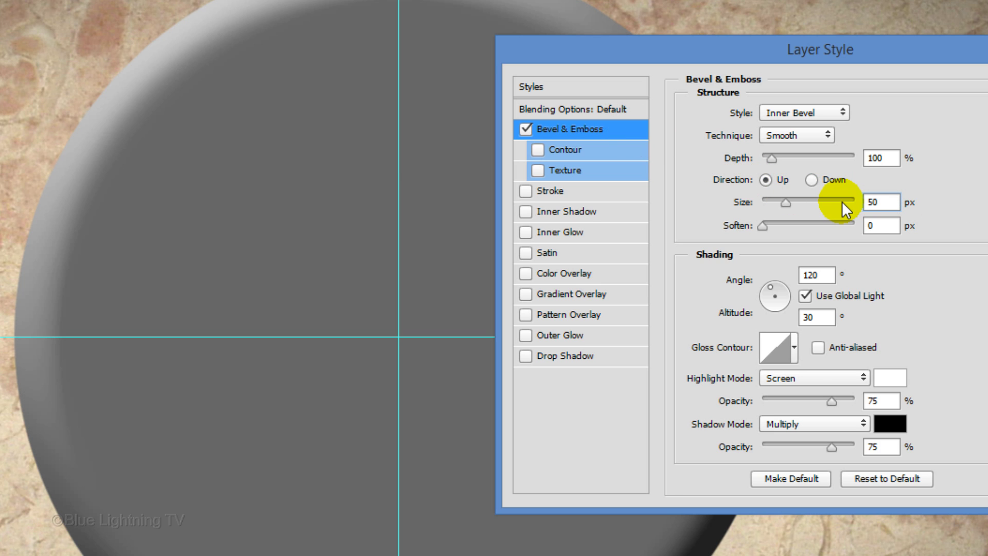
pyautogui.click(805, 297)
pyautogui.click(828, 275)
pyautogui.doubleClick(827, 275)
pyautogui.write('130')
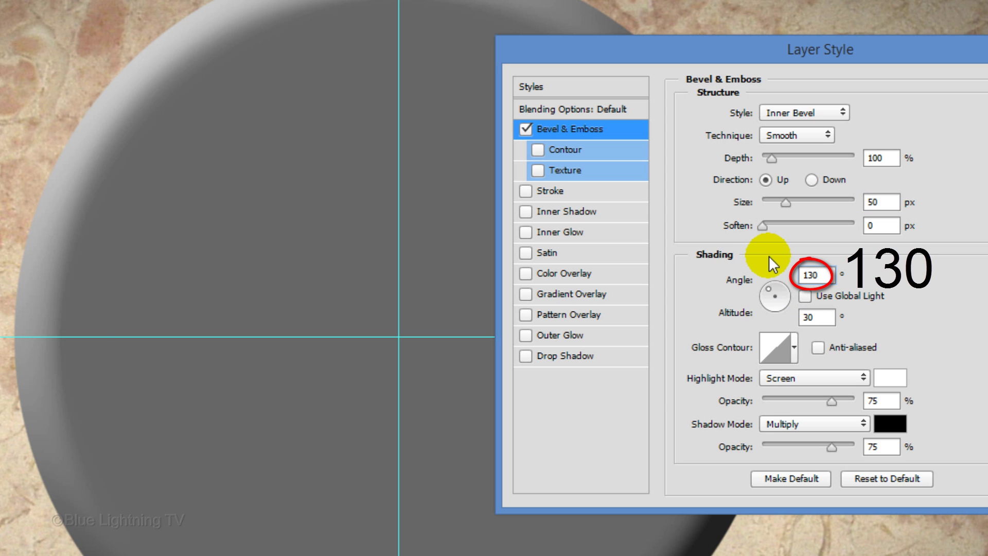
pyautogui.click(824, 317)
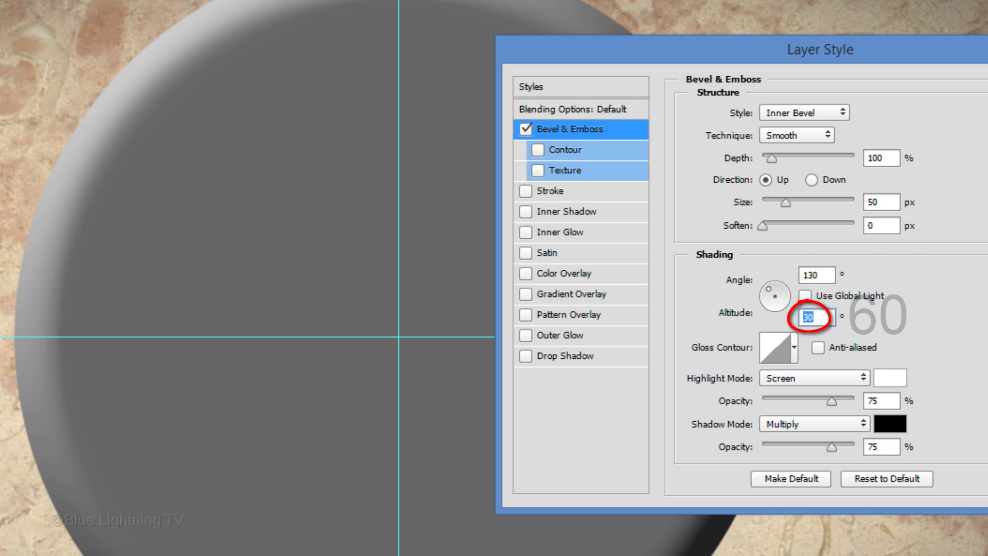
pyautogui.doubleClick(824, 317)
pyautogui.write('60')
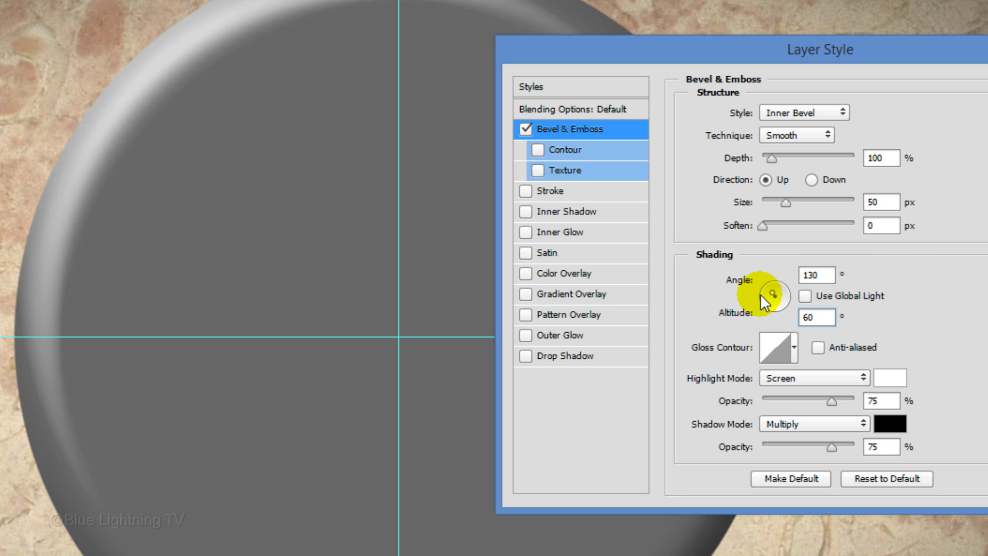
# Step: Load the Contours set, choose Ring - Double gloss, highlight 100%, shadow 60%
pyautogui.click(795, 352)
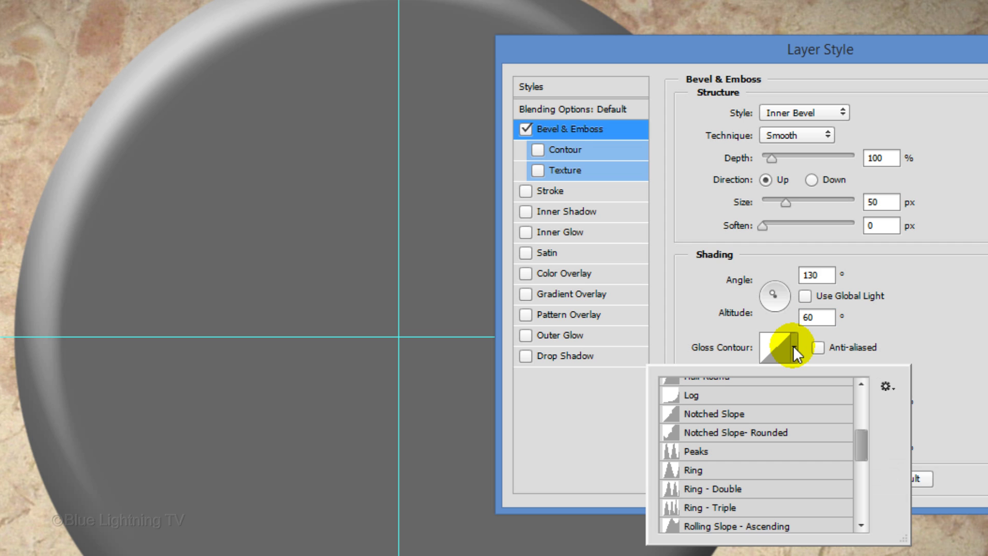
pyautogui.click(886, 387)
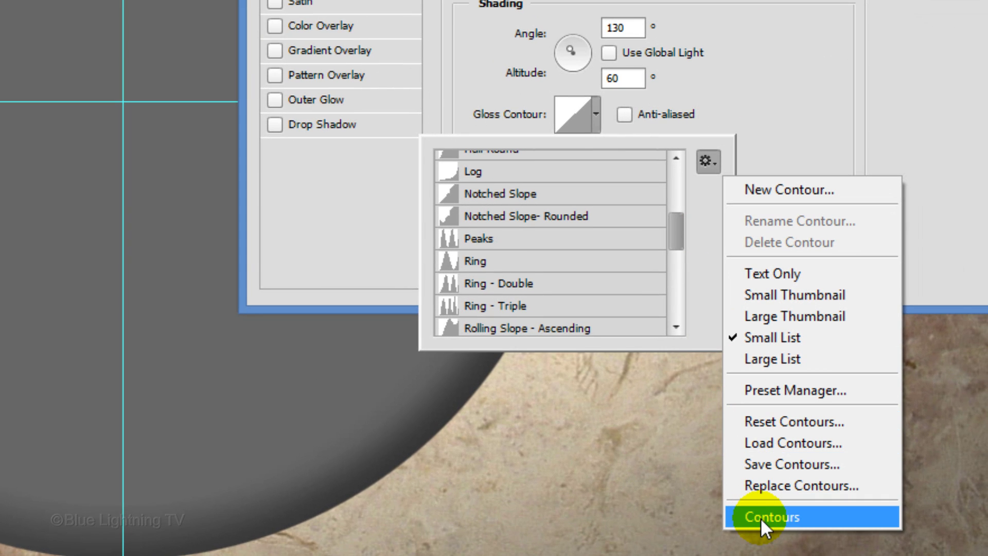
pyautogui.click(761, 516)
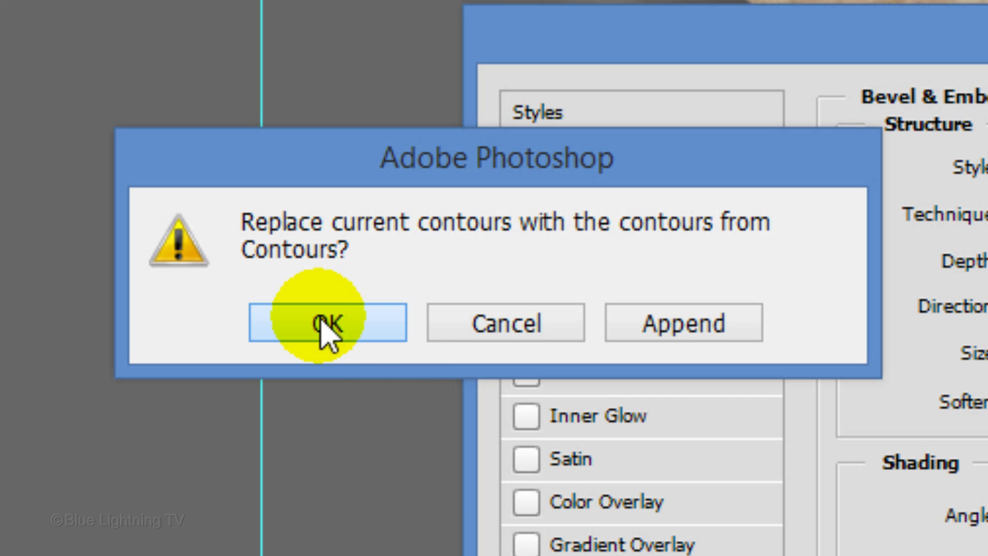
pyautogui.click(328, 323)
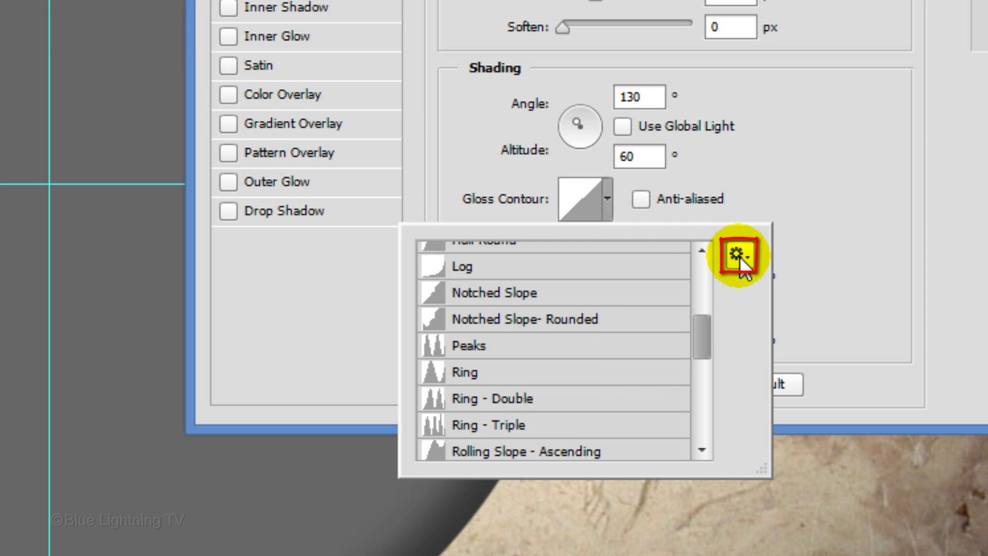
pyautogui.click(740, 257)
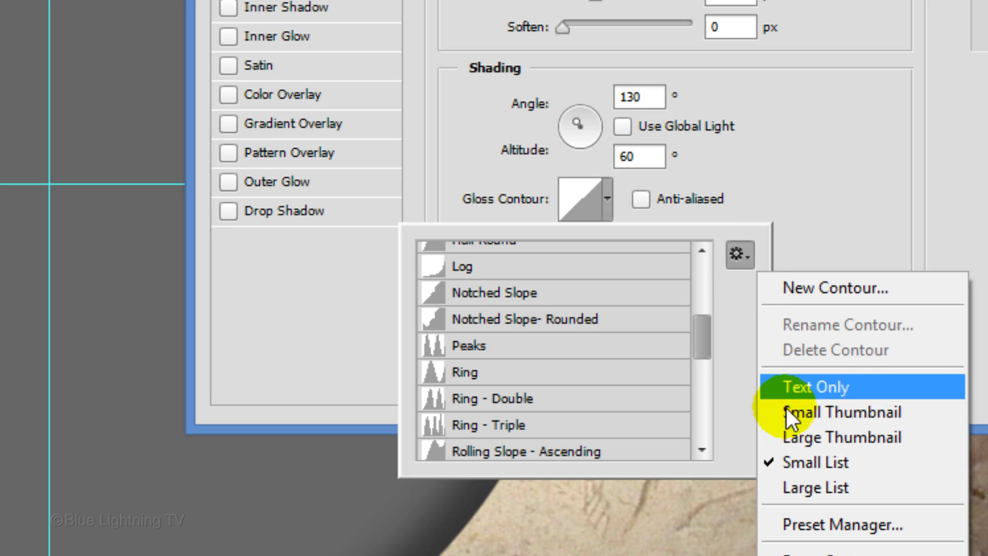
pyautogui.click(795, 461)
pyautogui.click(578, 404)
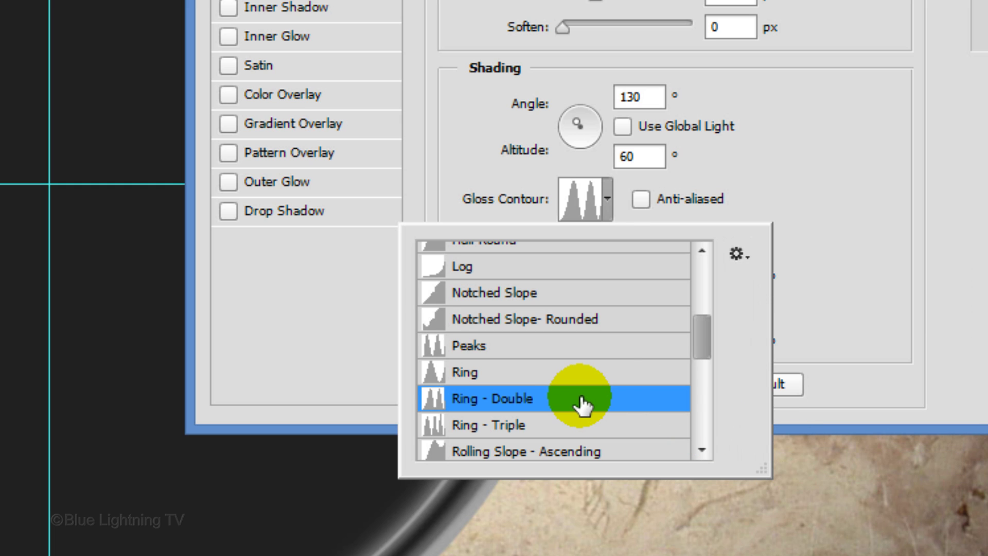
pyautogui.click(834, 237)
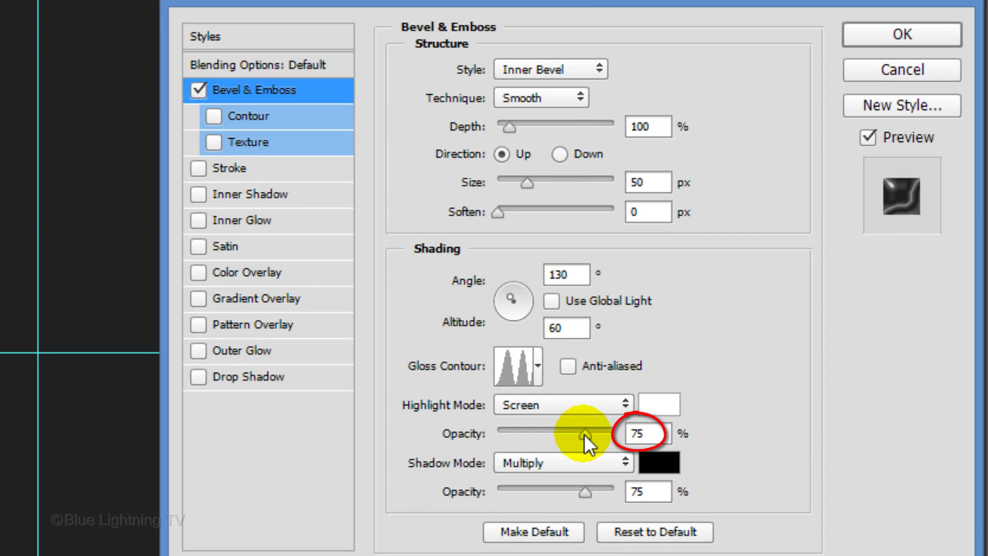
pyautogui.moveTo(585, 433); pyautogui.dragTo(703, 427)
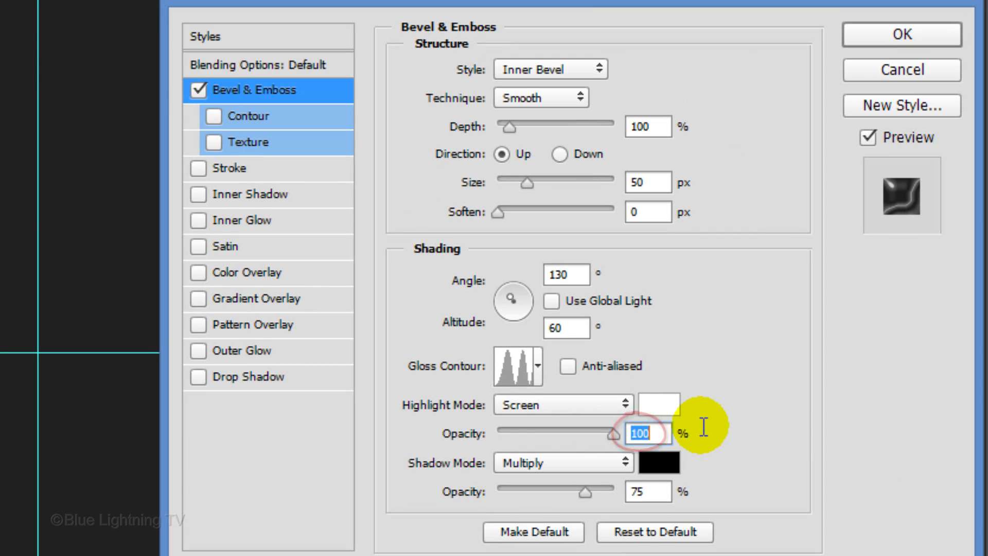
pyautogui.click(643, 490)
pyautogui.press('BackSpace')
pyautogui.press('BackSpace')
pyautogui.write('60')
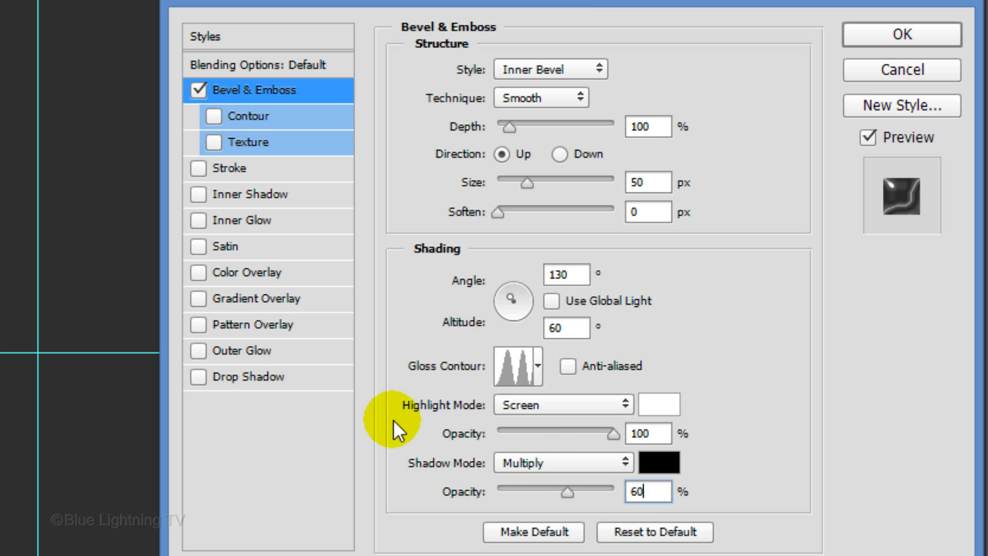
# Step: Add a Linear Burn drop shadow with local angle 140° and 35 px distance
pyautogui.click(258, 377)
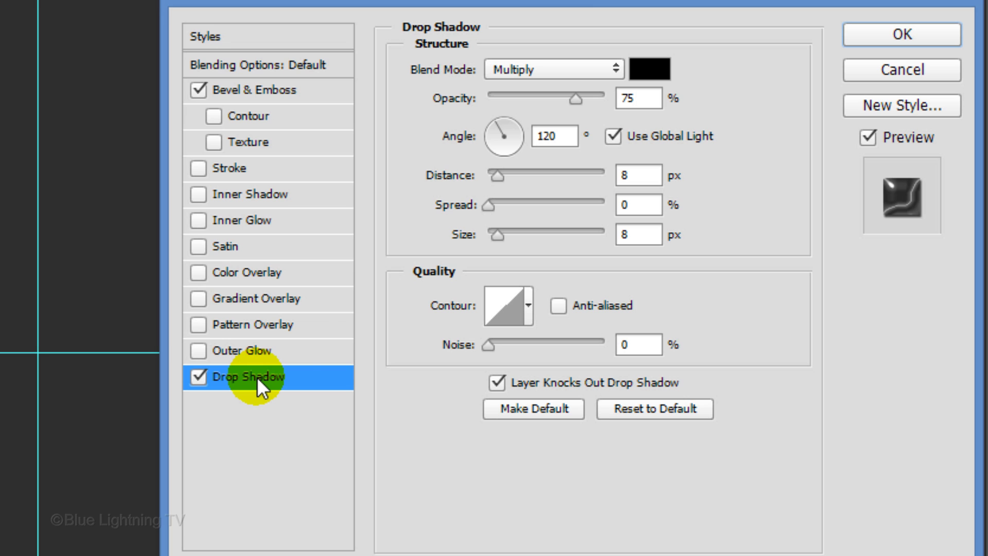
pyautogui.click(519, 67)
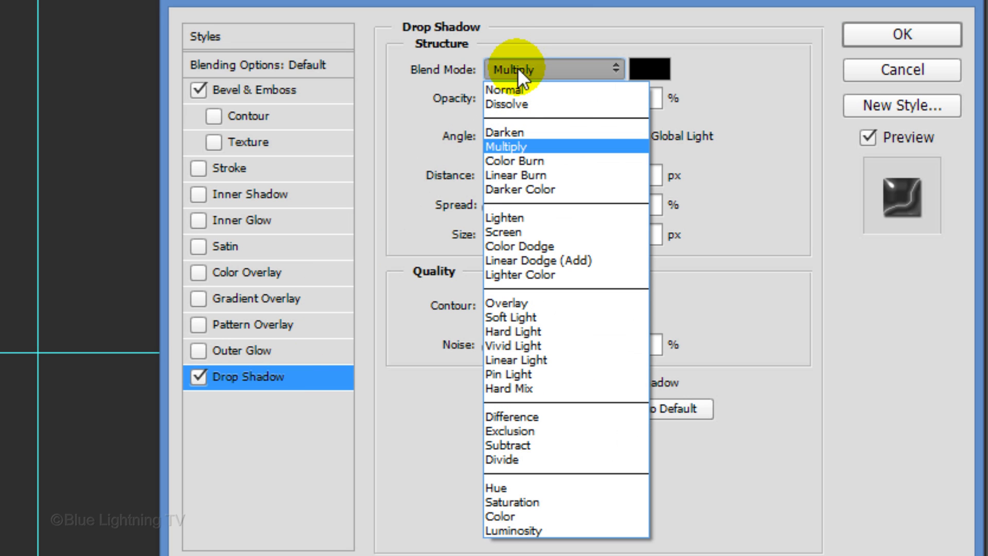
pyautogui.click(524, 174)
pyautogui.click(613, 137)
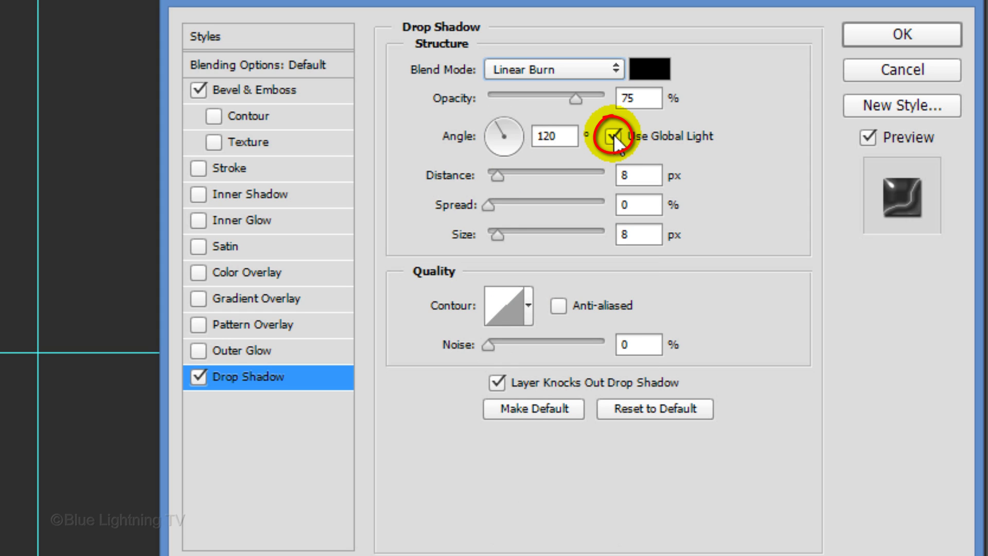
pyautogui.click(546, 136)
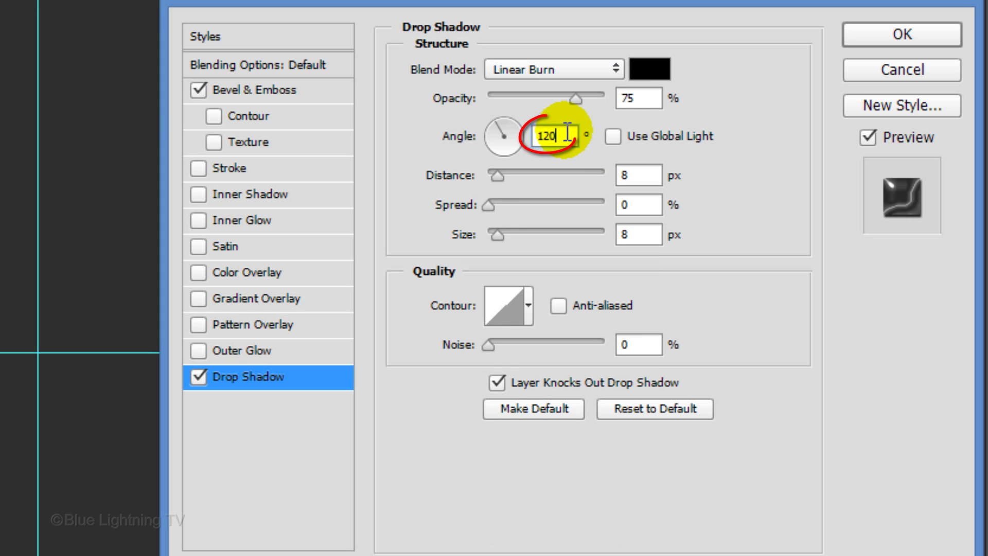
pyautogui.write('140')
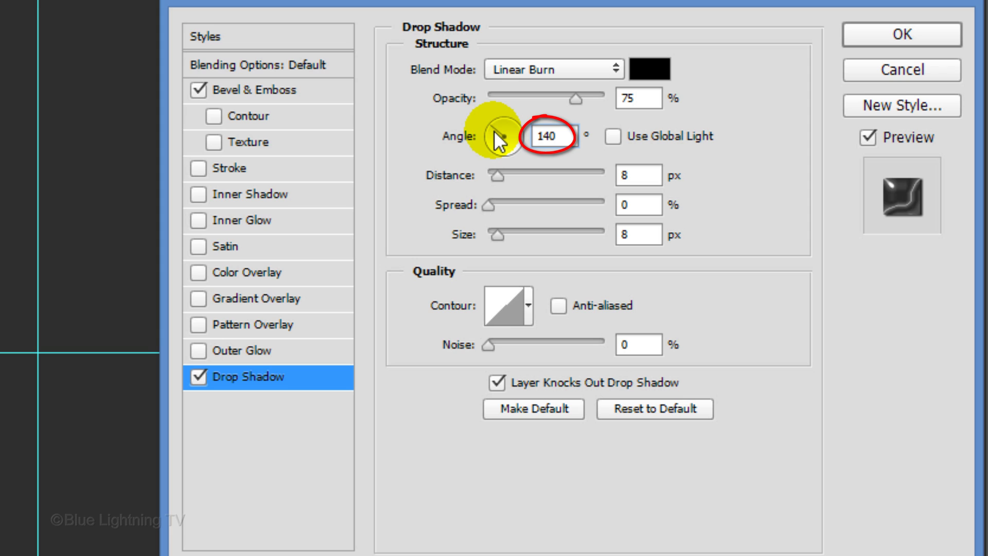
pyautogui.click(630, 175)
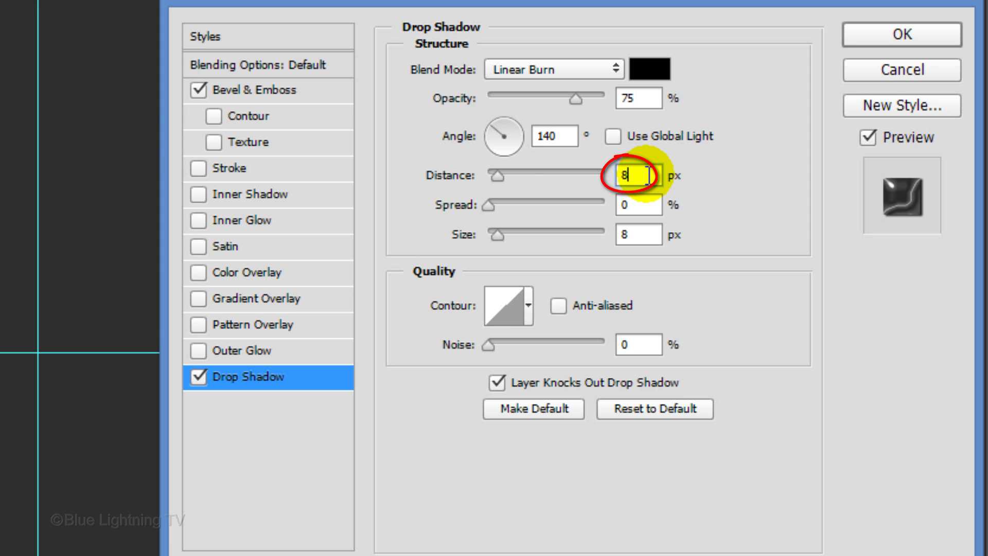
pyautogui.press('BackSpace')
pyautogui.write('35')
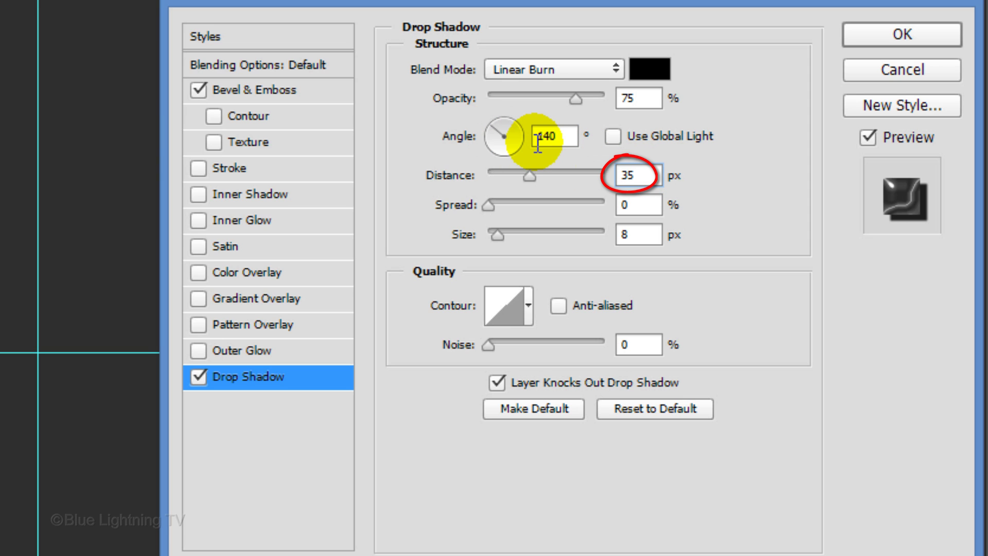
# Step: Set the shadow spread to 5%, size 25 px, opacity 30%, and apply the layer style
pyautogui.click(621, 203)
pyautogui.write('5')
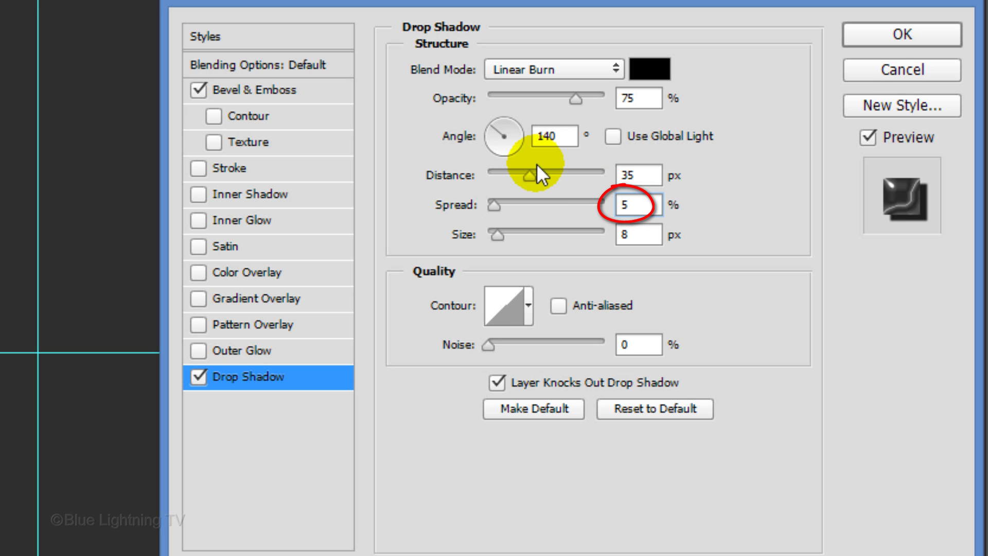
pyautogui.click(641, 234)
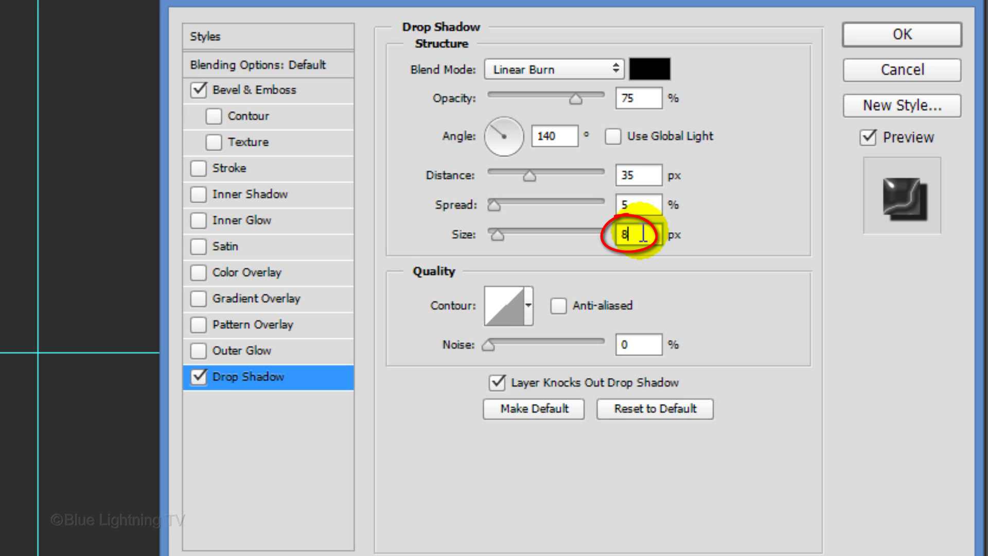
pyautogui.write('25')
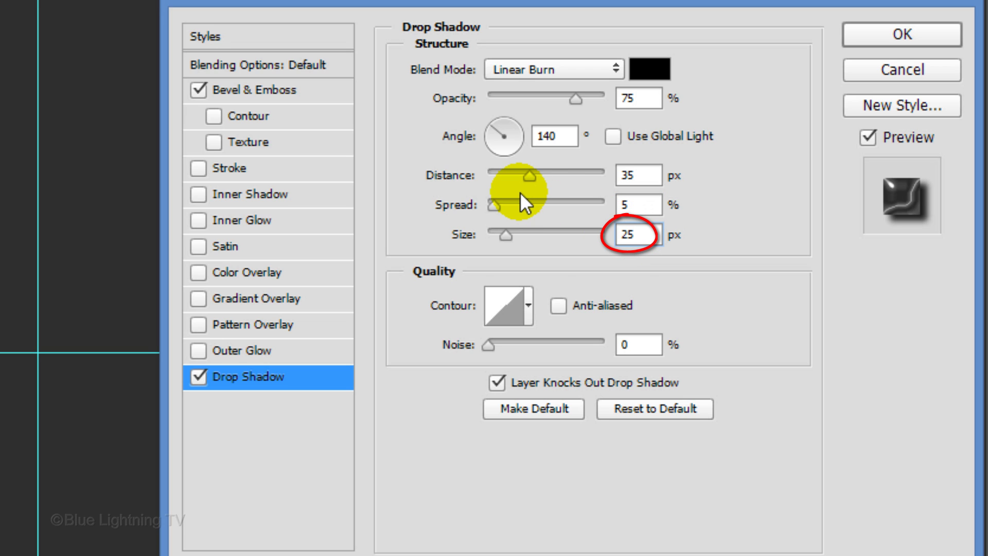
pyautogui.click(643, 98)
pyautogui.press('BackSpace')
pyautogui.press('BackSpace')
pyautogui.write('30')
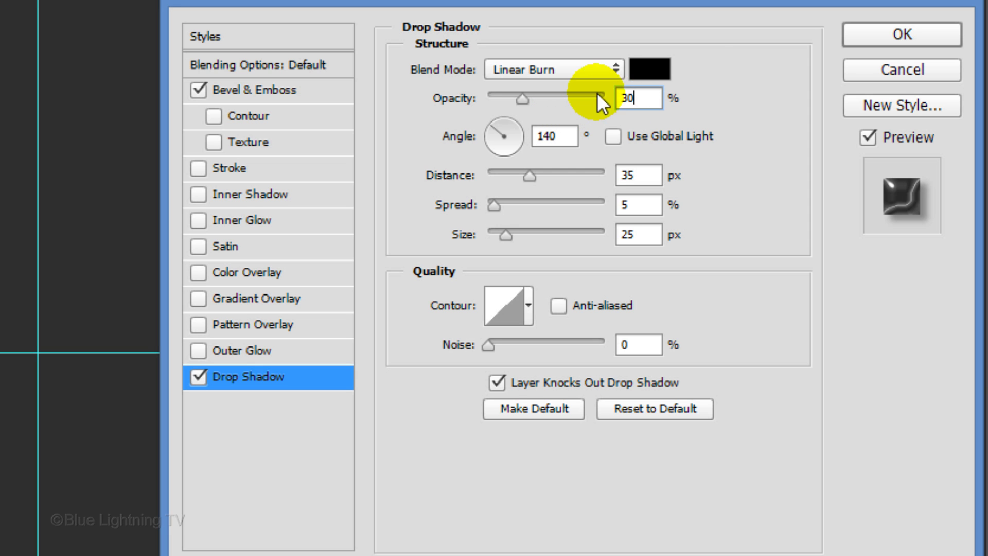
pyautogui.click(878, 36)
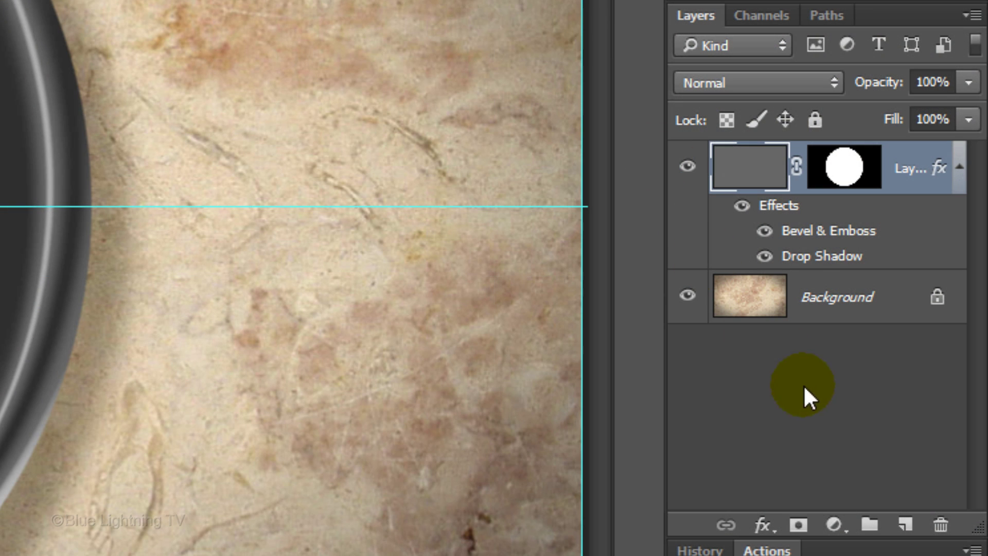
# Step: Add a new empty layer and load the coin circle as a selection scaled proportionally to 98%
pyautogui.click(905, 525)
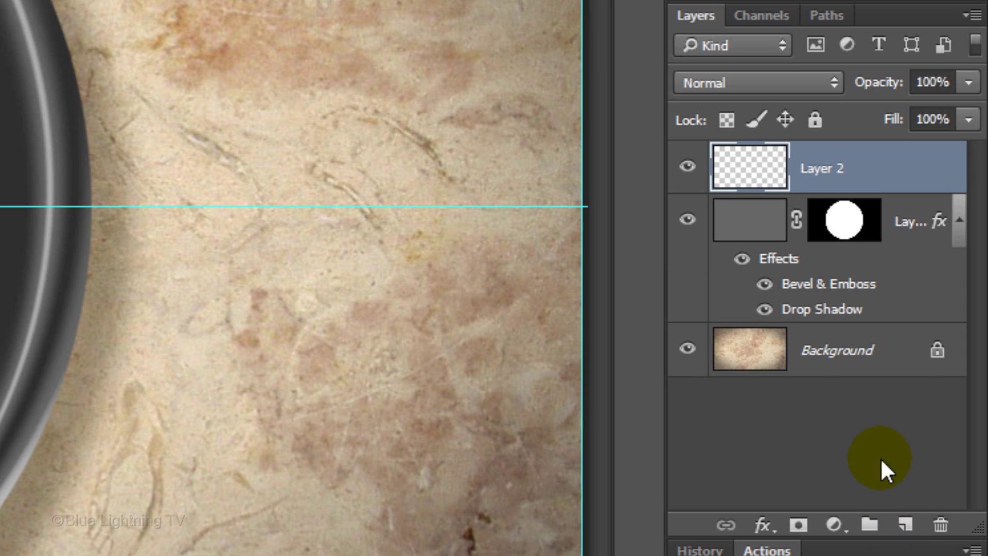
pyautogui.keyDown('ctrl'); pyautogui.click(843, 220); pyautogui.keyUp('ctrl')
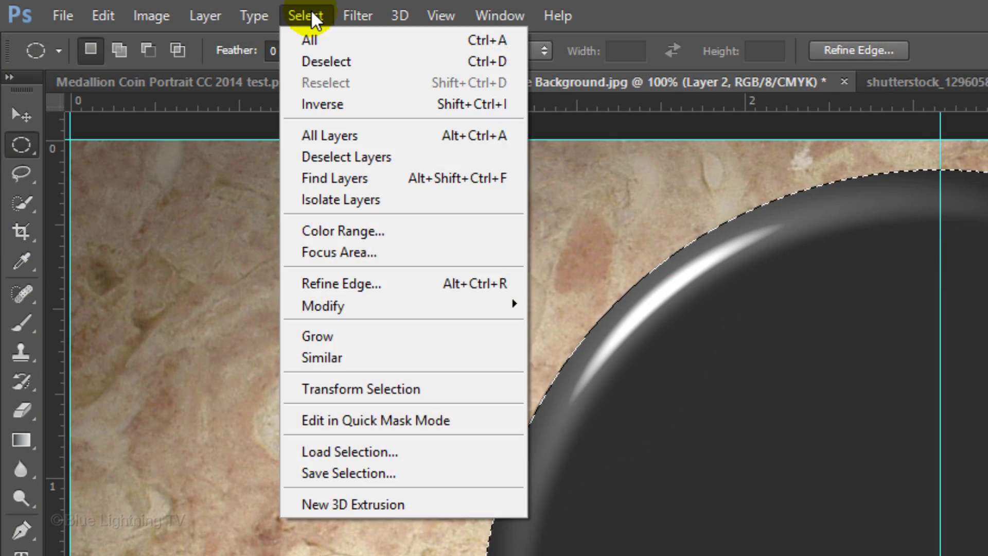
pyautogui.click(351, 384)
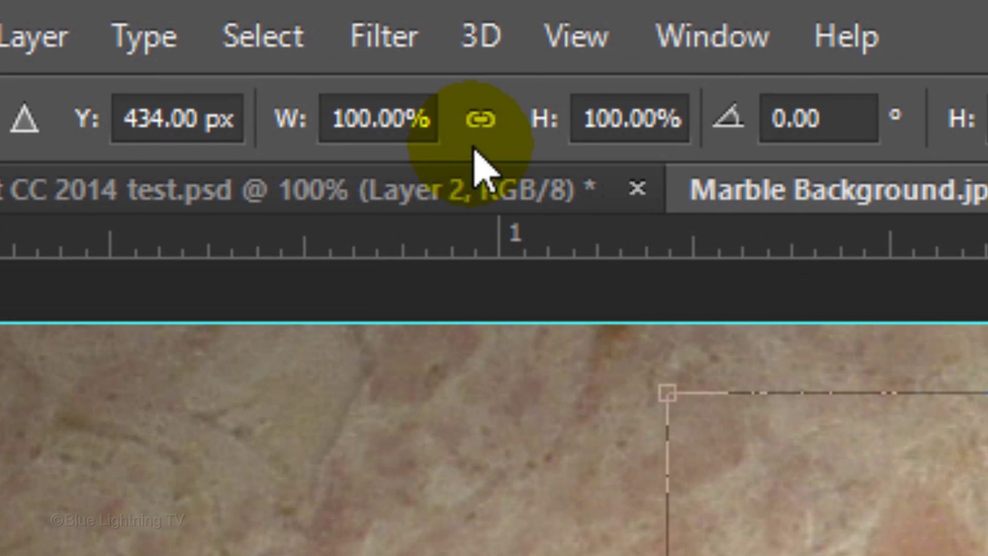
pyautogui.click(428, 75)
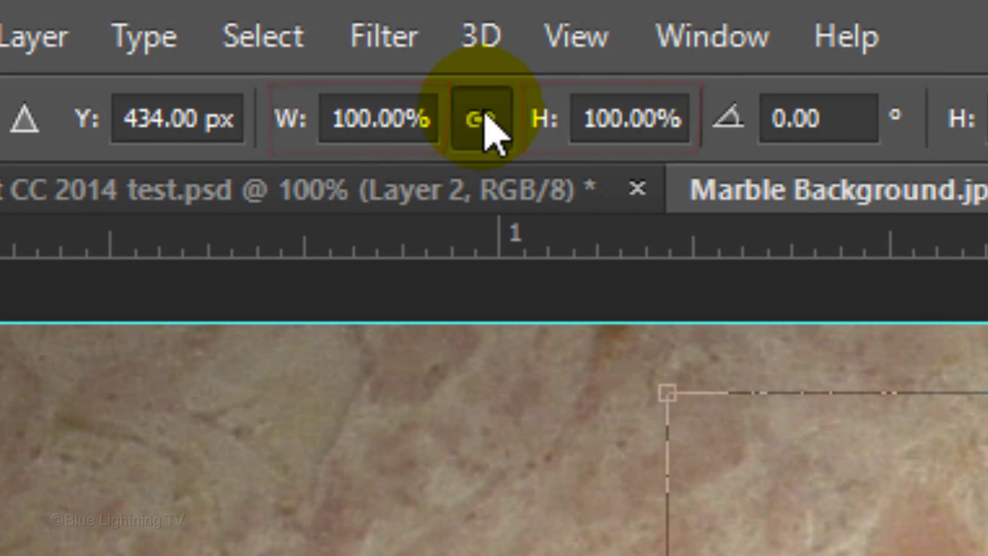
pyautogui.click(418, 116)
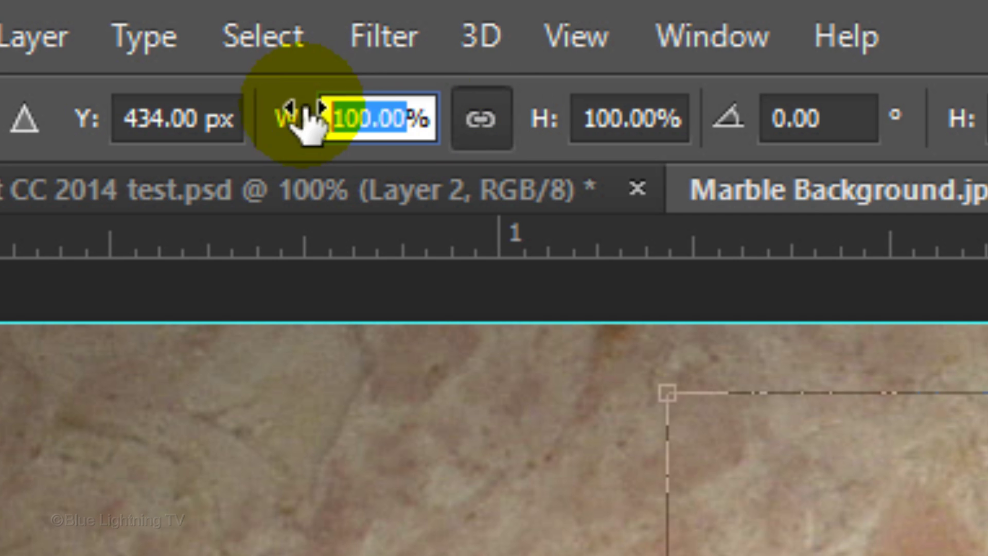
pyautogui.moveTo(294, 114); pyautogui.dragTo(291, 123)
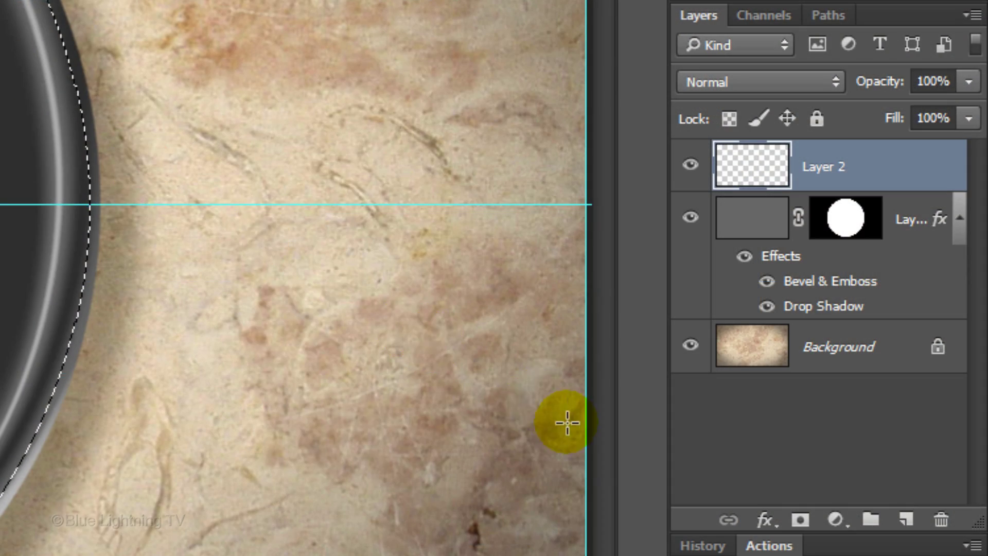
# Step: Add a circular layer mask to Layer 2, set the foreground to 50% brightness grey 808080, and fill the layer
pyautogui.click(806, 529)
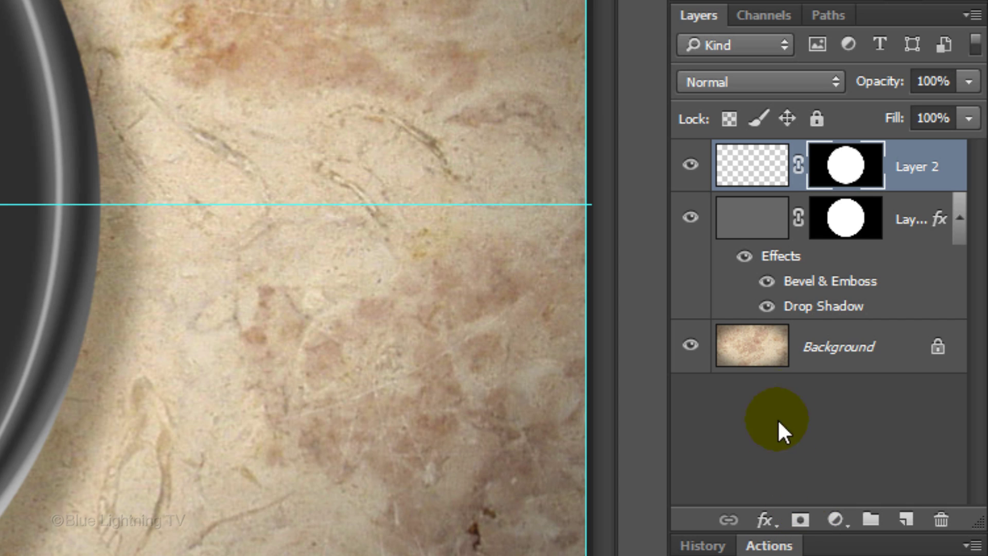
pyautogui.click(764, 180)
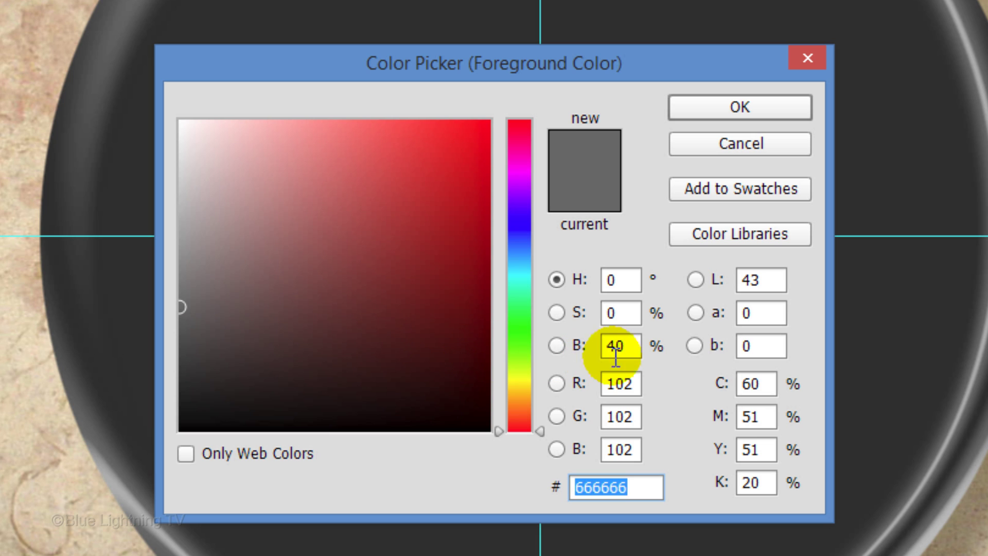
pyautogui.click(633, 345)
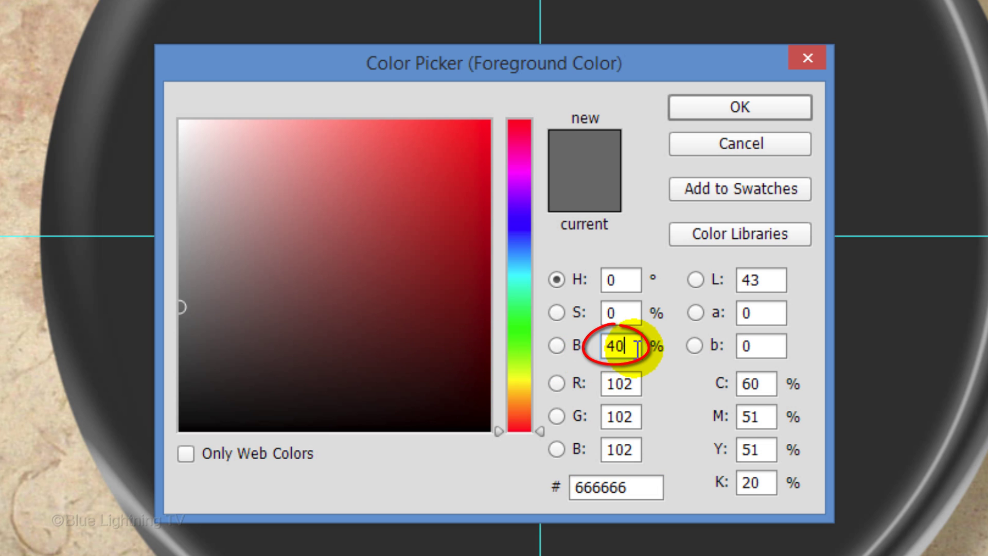
pyautogui.press('BackSpace')
pyautogui.press('BackSpace')
pyautogui.write('50')
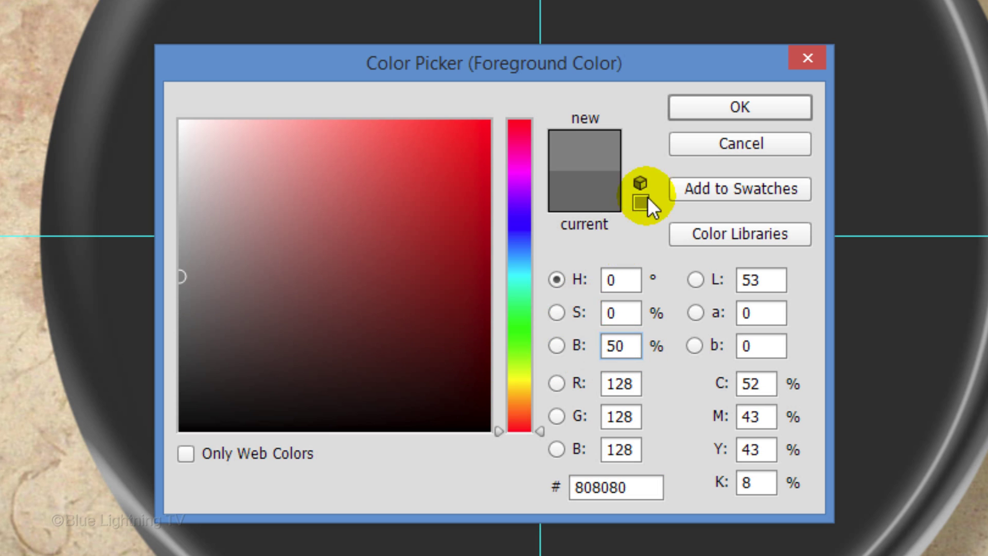
pyautogui.click(725, 107)
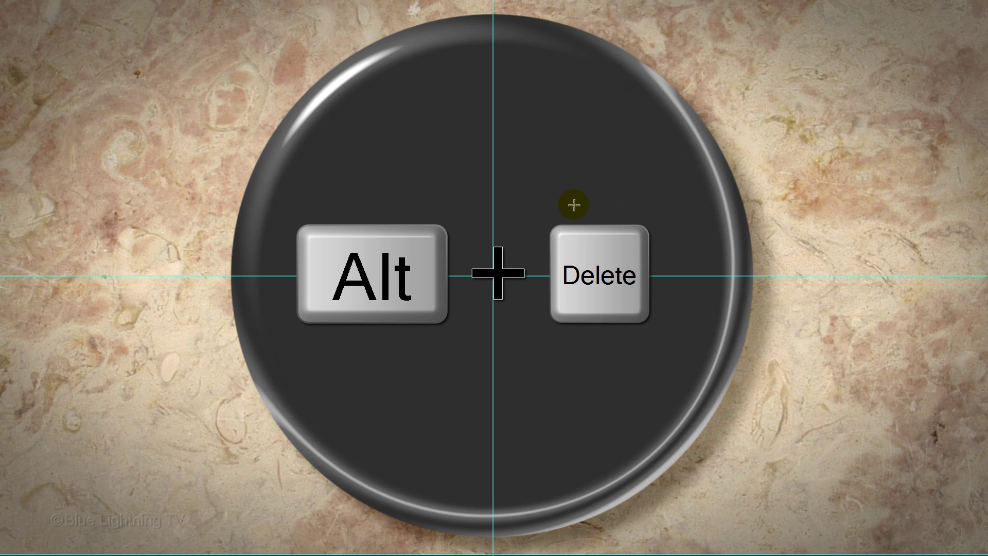
pyautogui.hotkey('alt', 'Delete')
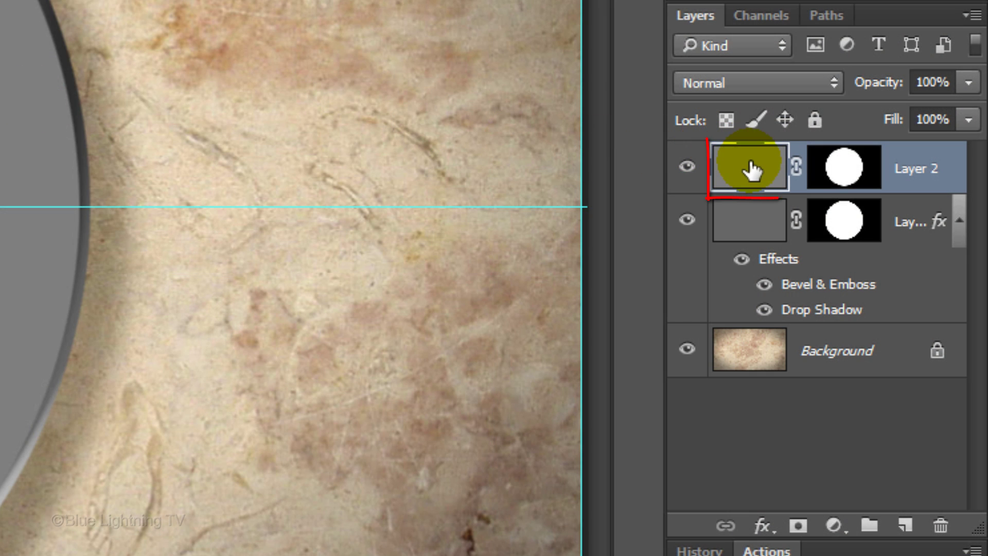
# Step: Add Bevel & Emboss to Layer 2 with depth 52%, direction Down, and size 90
pyautogui.doubleClick(751, 168)
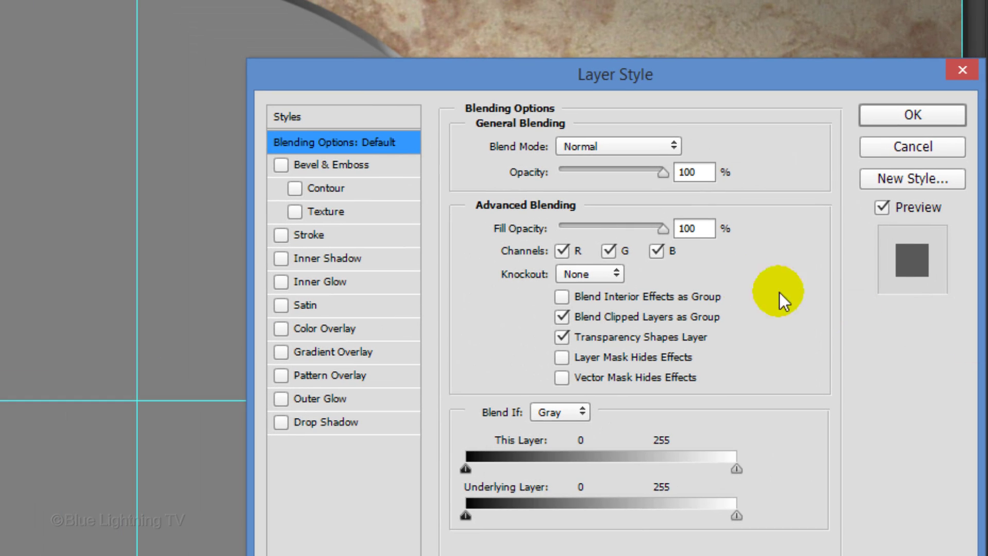
pyautogui.click(369, 164)
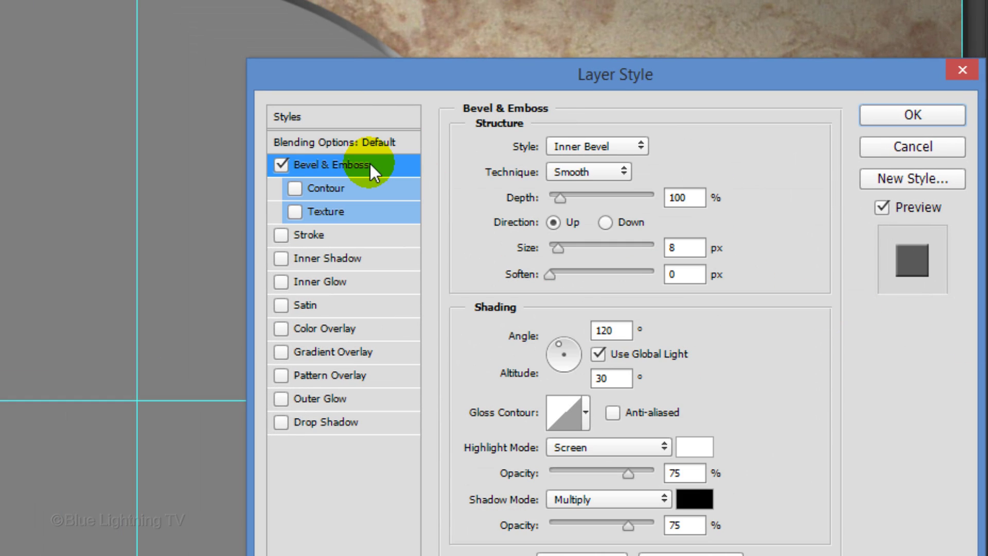
pyautogui.click(696, 197)
pyautogui.press('BackSpace')
pyautogui.press('BackSpace')
pyautogui.press('BackSpace')
pyautogui.write('52')
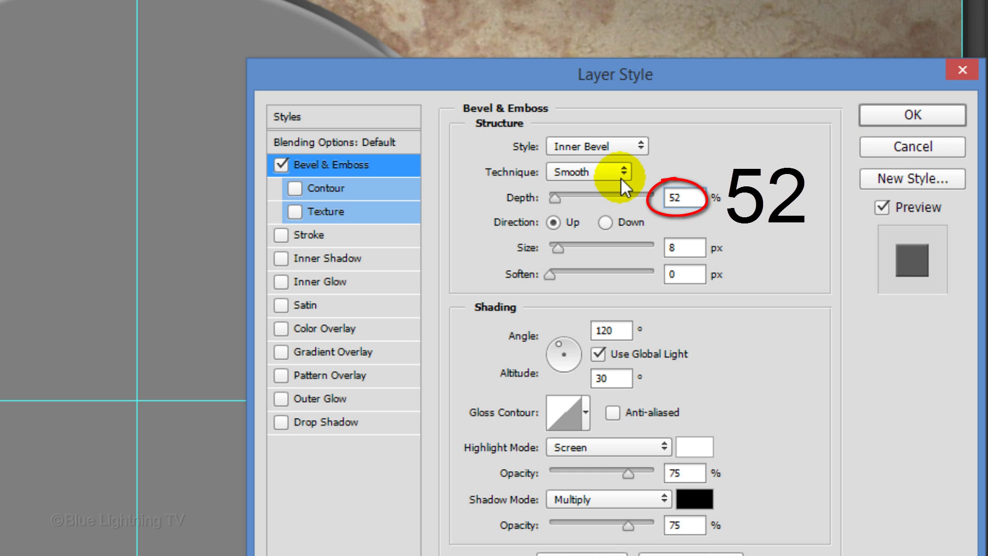
pyautogui.click(605, 223)
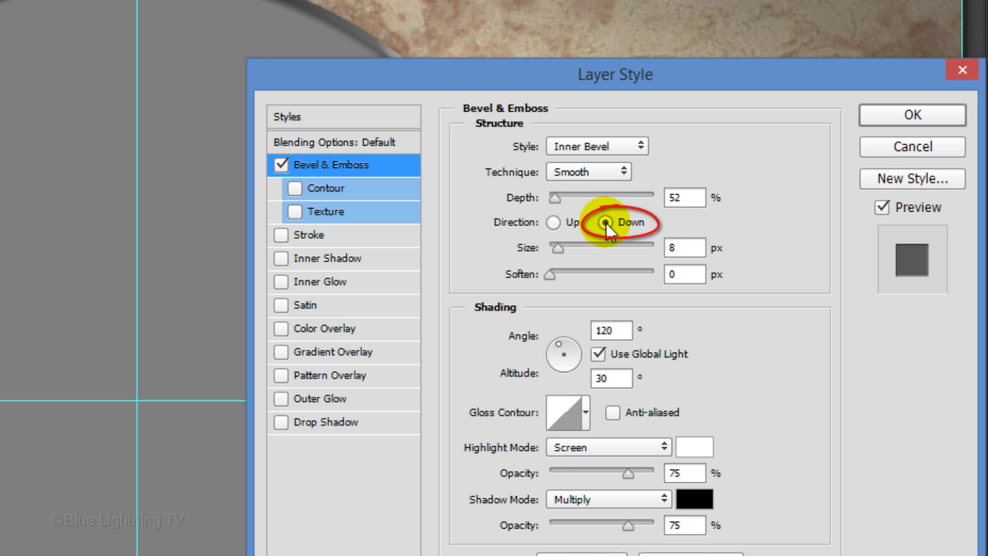
pyautogui.doubleClick(675, 249)
pyautogui.write('90')
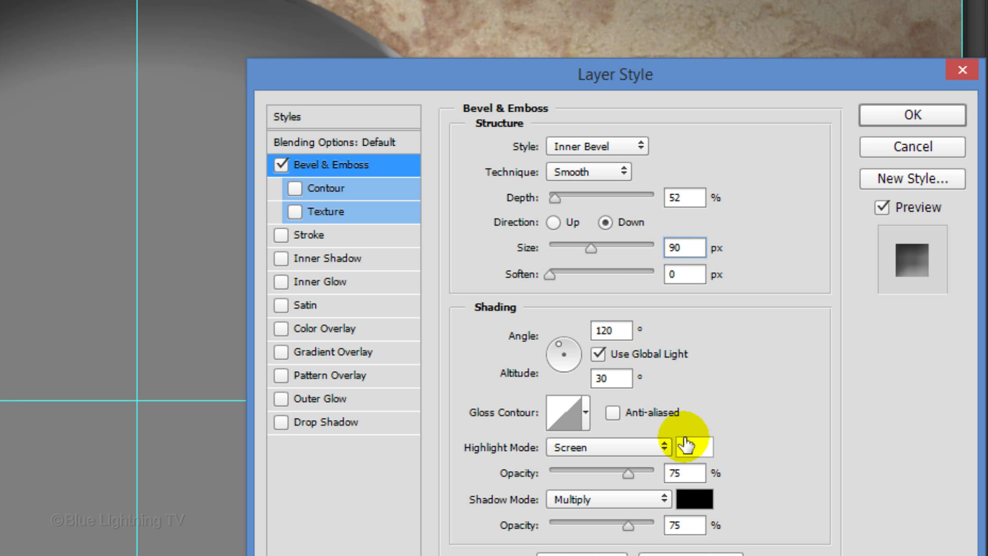
# Step: Lower the bevel highlight opacity to 57% and shadow opacity to 60%
pyautogui.click(694, 472)
pyautogui.press('BackSpace')
pyautogui.press('BackSpace')
pyautogui.write('57')
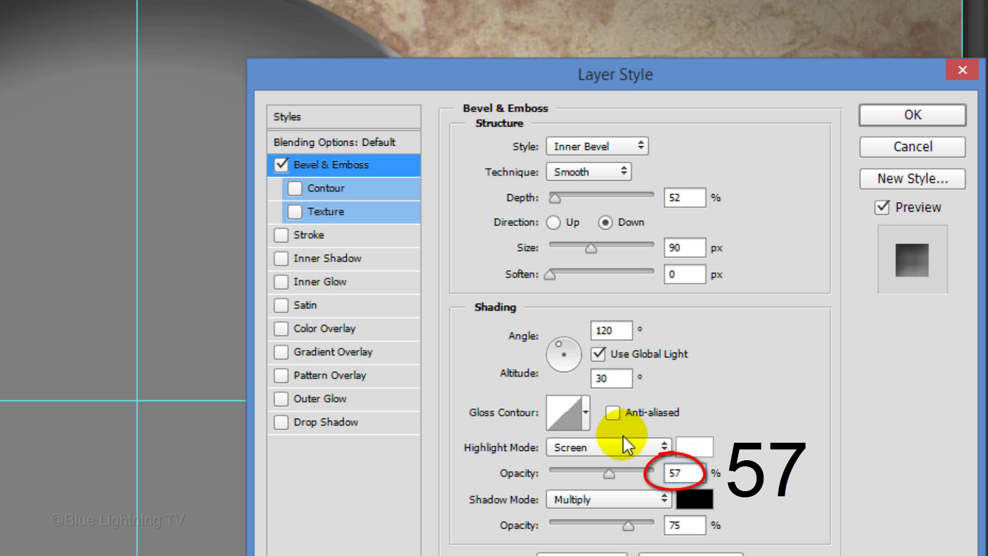
pyautogui.click(686, 525)
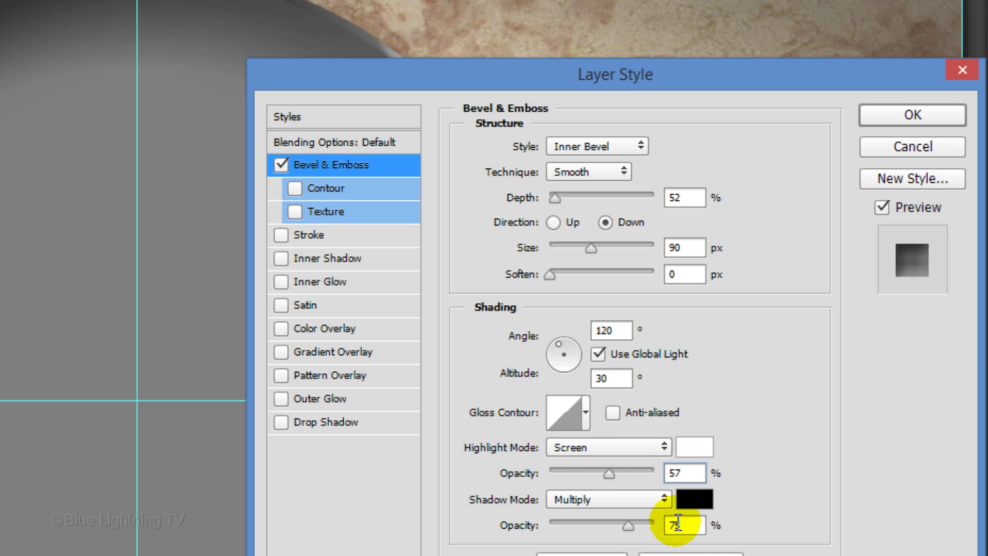
pyautogui.press('BackSpace')
pyautogui.press('BackSpace')
pyautogui.write('60')
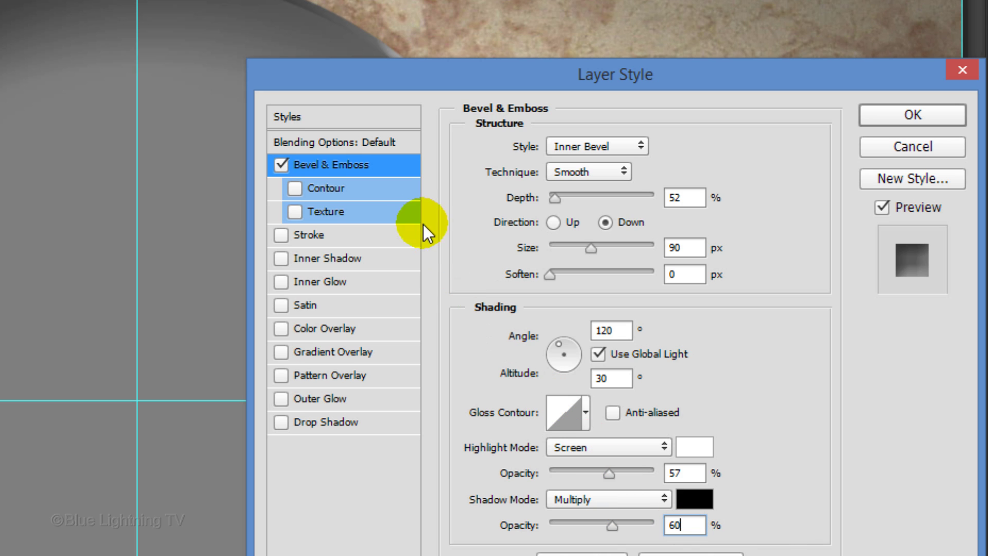
# Step: Enable the bevel Contour and choose the Cove - Shallow shape
pyautogui.click(375, 188)
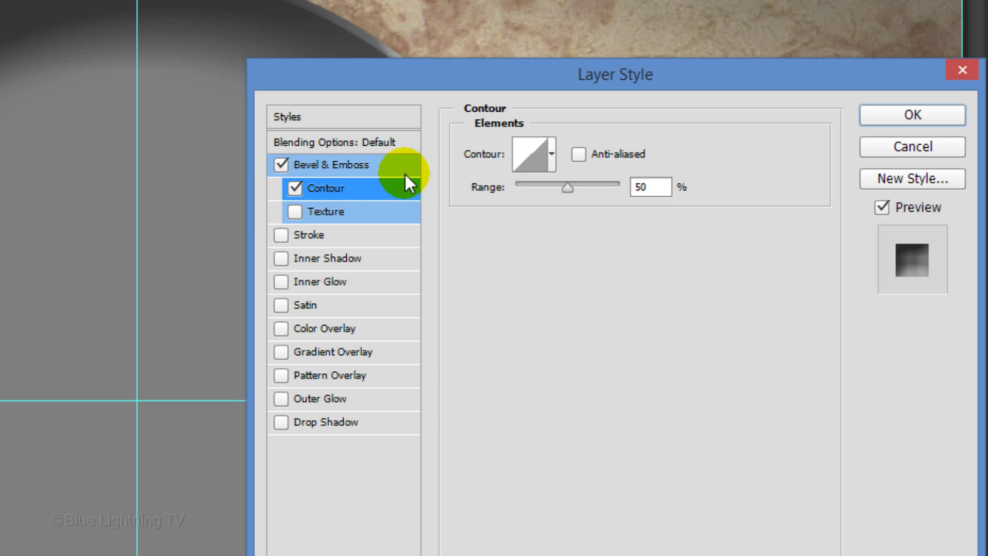
pyautogui.click(552, 155)
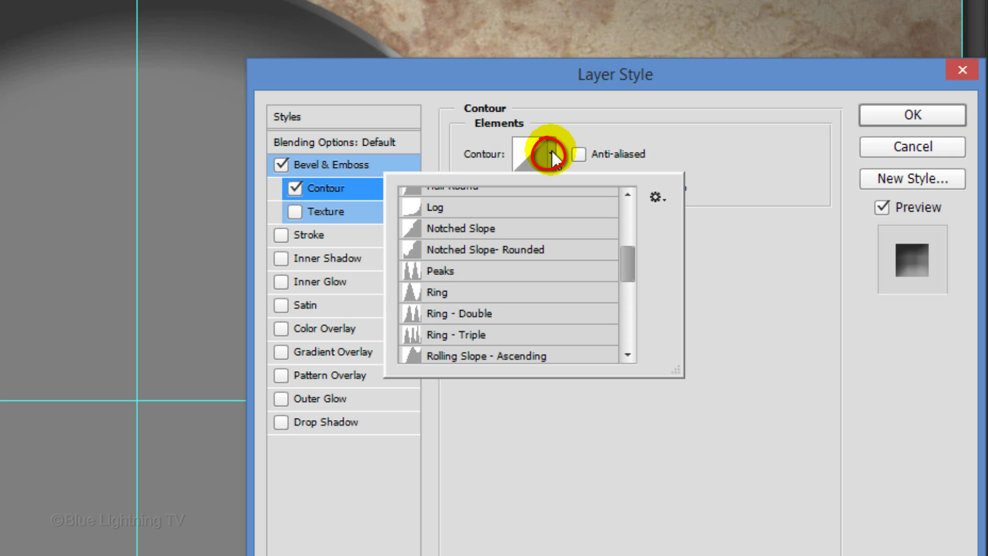
pyautogui.moveTo(626, 256); pyautogui.dragTo(628, 223)
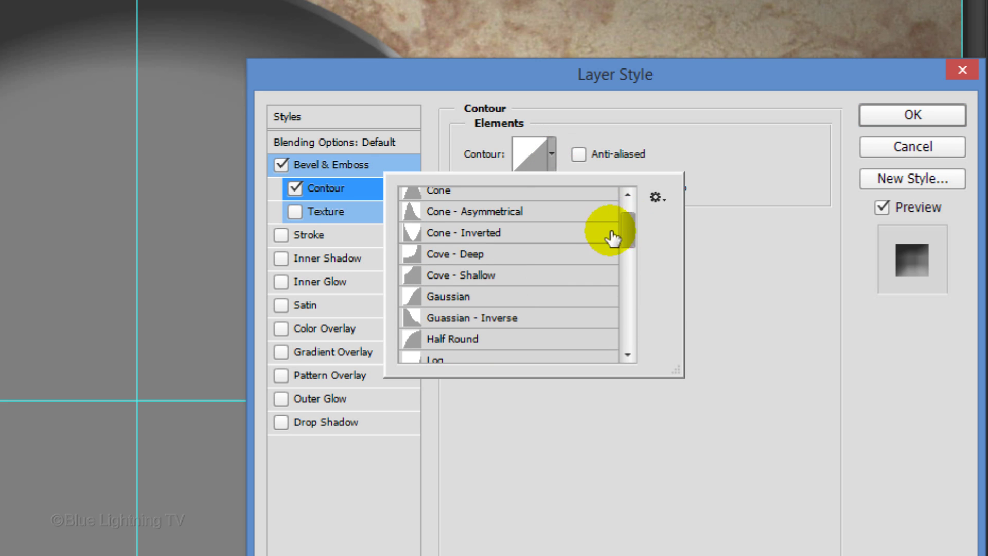
pyautogui.click(514, 277)
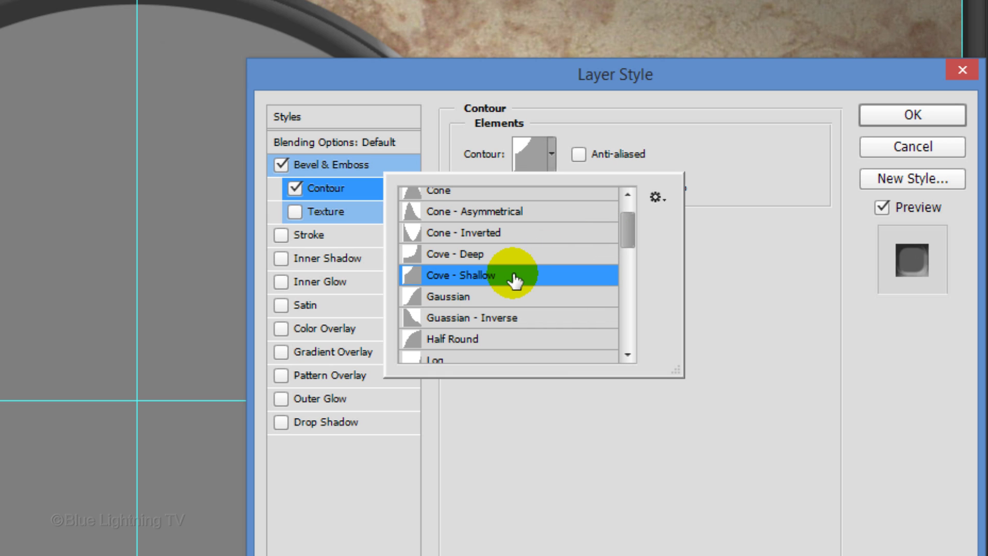
pyautogui.click(690, 133)
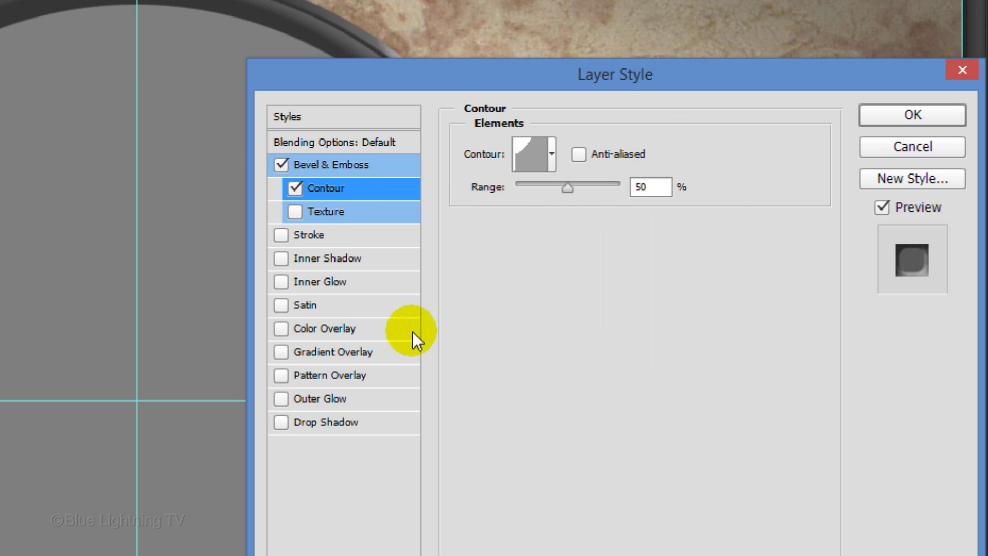
# Step: Add a Drop Shadow with Ring - Double contour and 25% noise, then apply the layer style
pyautogui.click(326, 423)
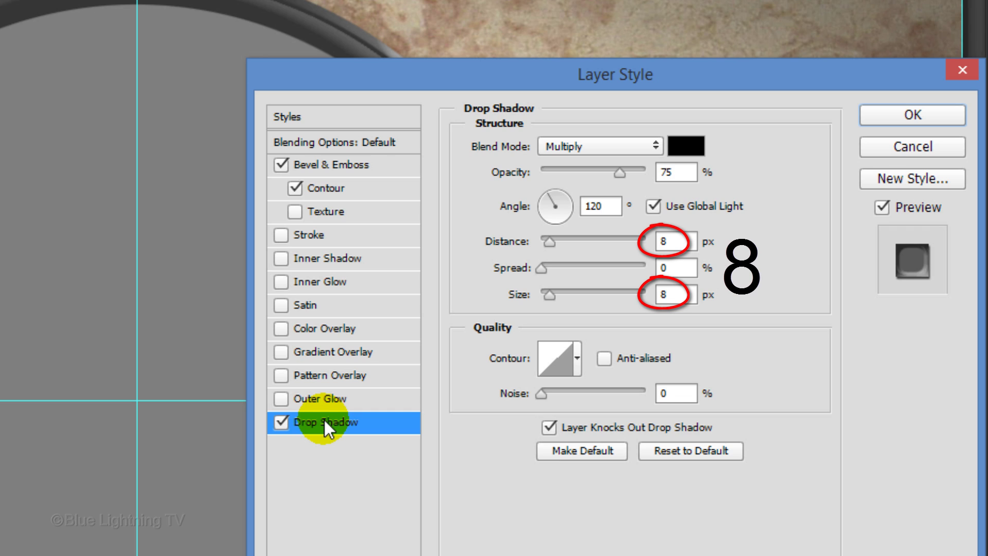
pyautogui.click(577, 358)
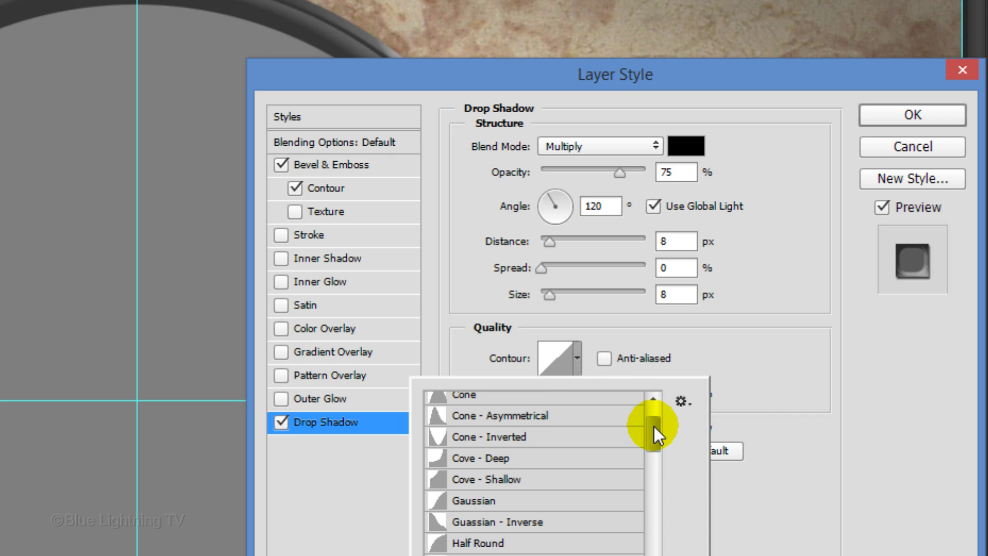
pyautogui.moveTo(653, 425); pyautogui.dragTo(662, 470)
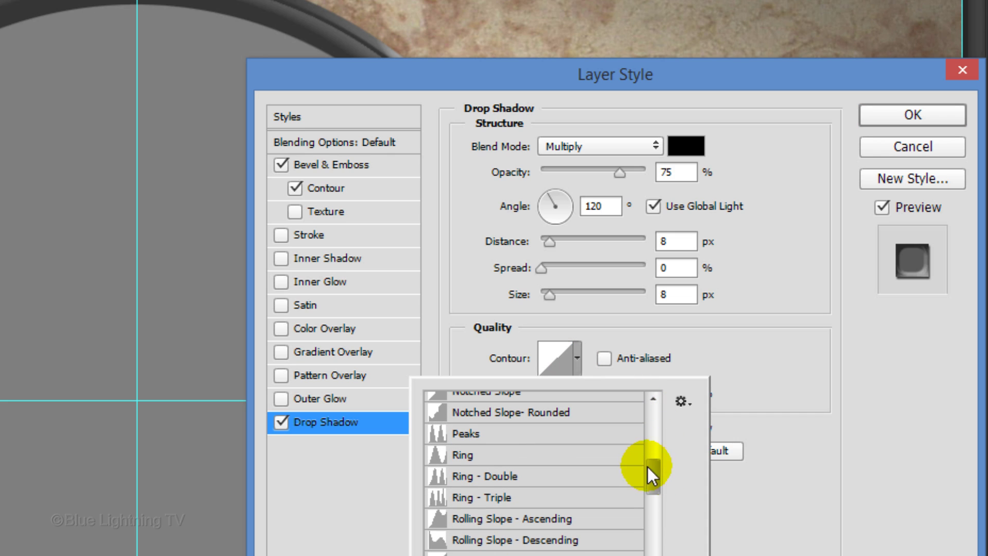
pyautogui.click(539, 476)
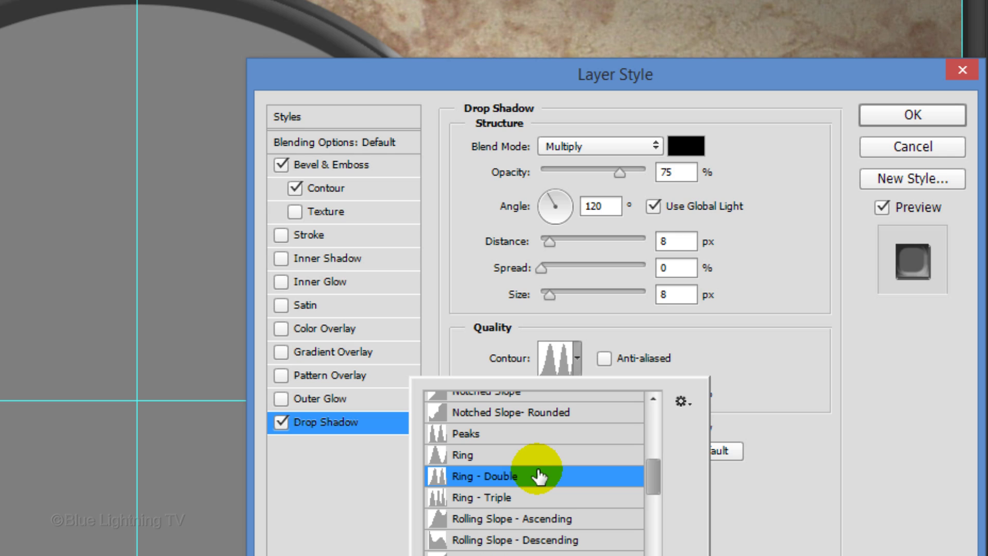
pyautogui.click(726, 383)
pyautogui.click(671, 394)
pyautogui.write('25')
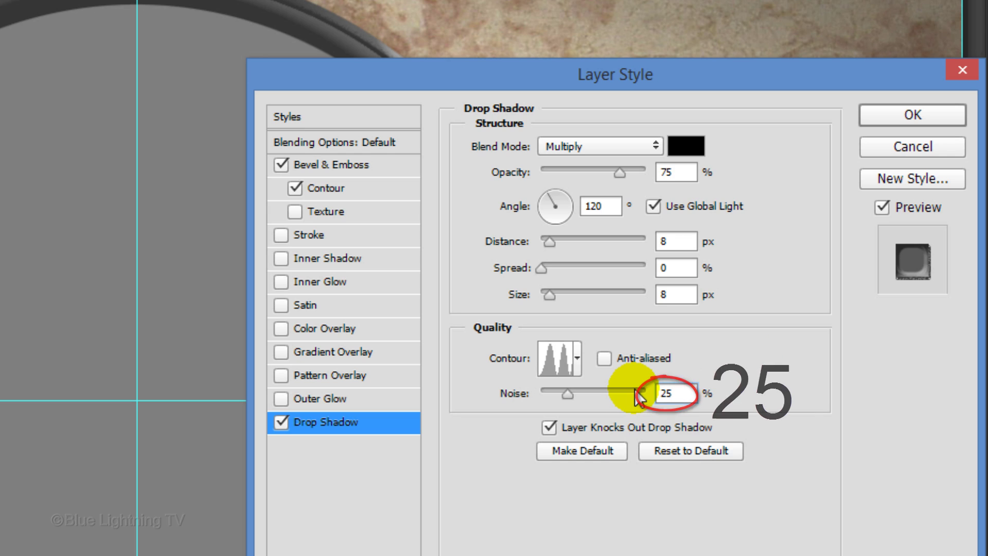
pyautogui.click(893, 115)
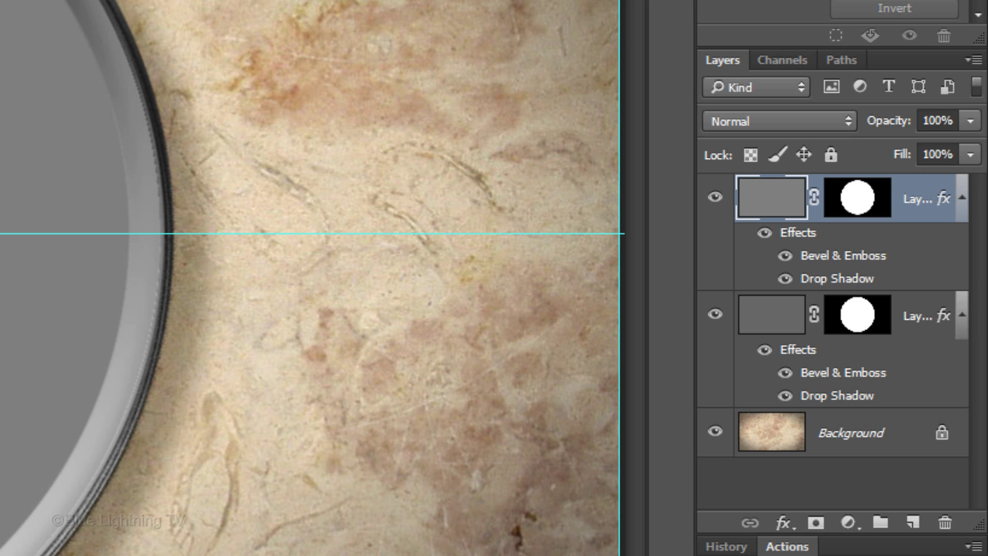
# Step: Select both coin layers, group them with Ctrl+G, and rename the group 'coin'
pyautogui.keyDown('shift'); pyautogui.click(782, 323); pyautogui.keyUp('shift')
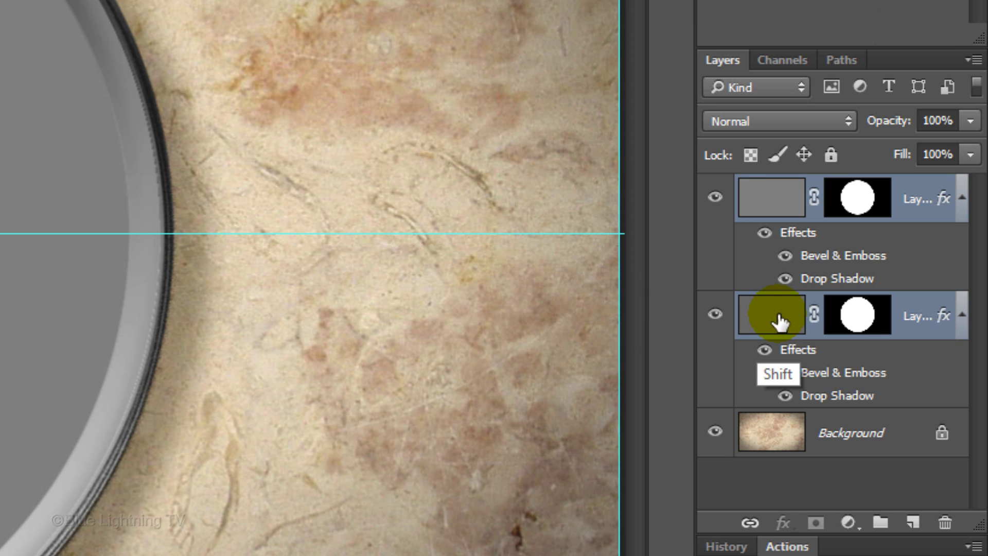
pyautogui.hotkey('ctrl', 'g')
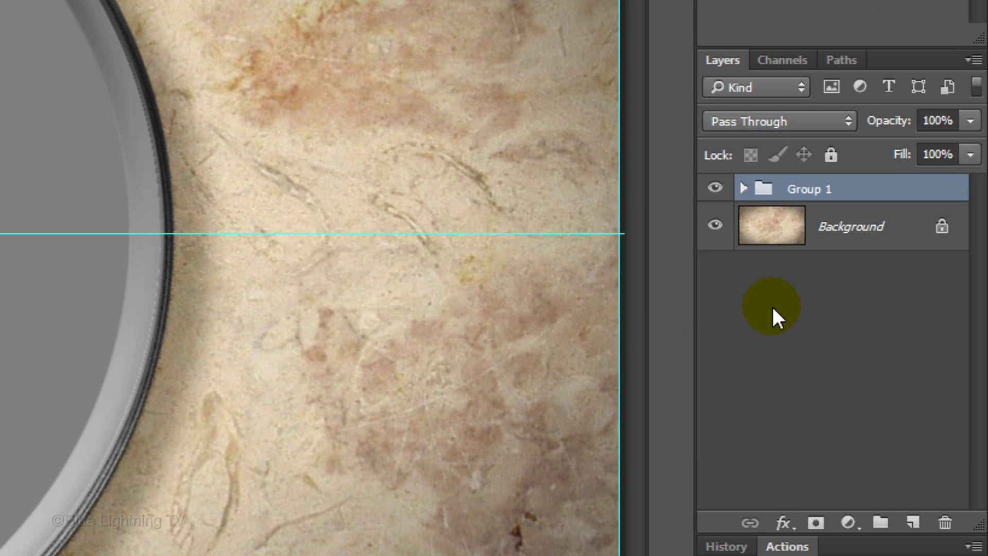
pyautogui.doubleClick(812, 189)
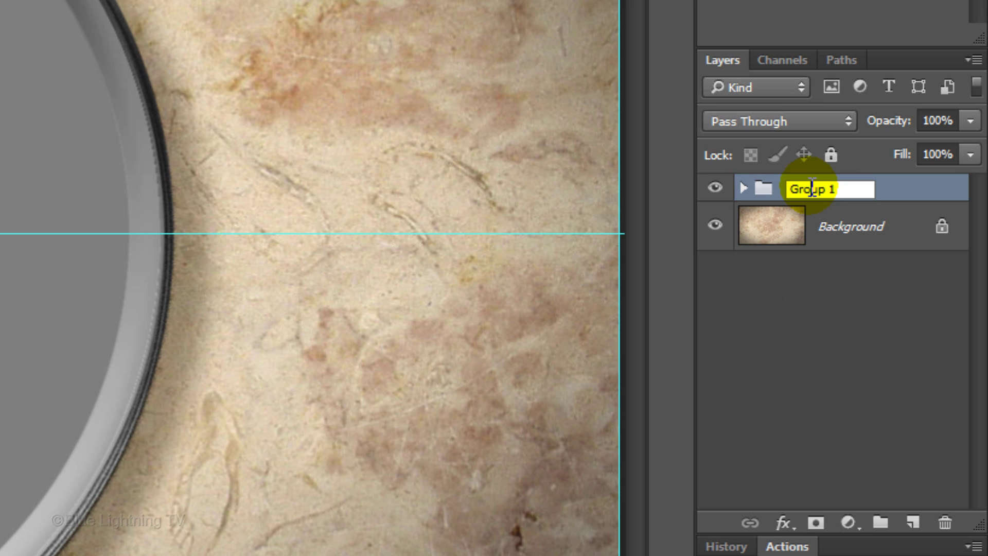
pyautogui.write('coin')
pyautogui.press('Return')
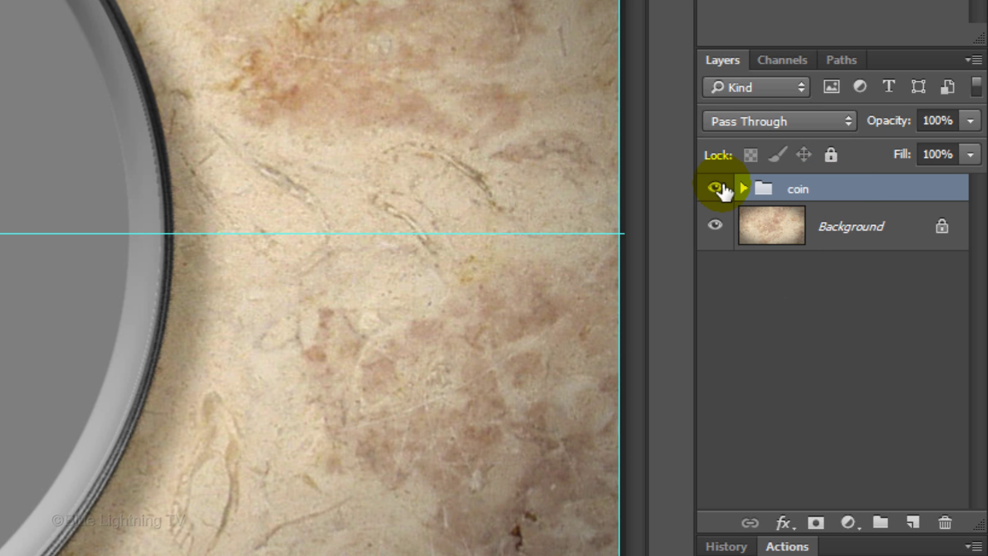
# Step: Add a Color Balance adjustment layer and clip it to the coin group
pyautogui.click(848, 522)
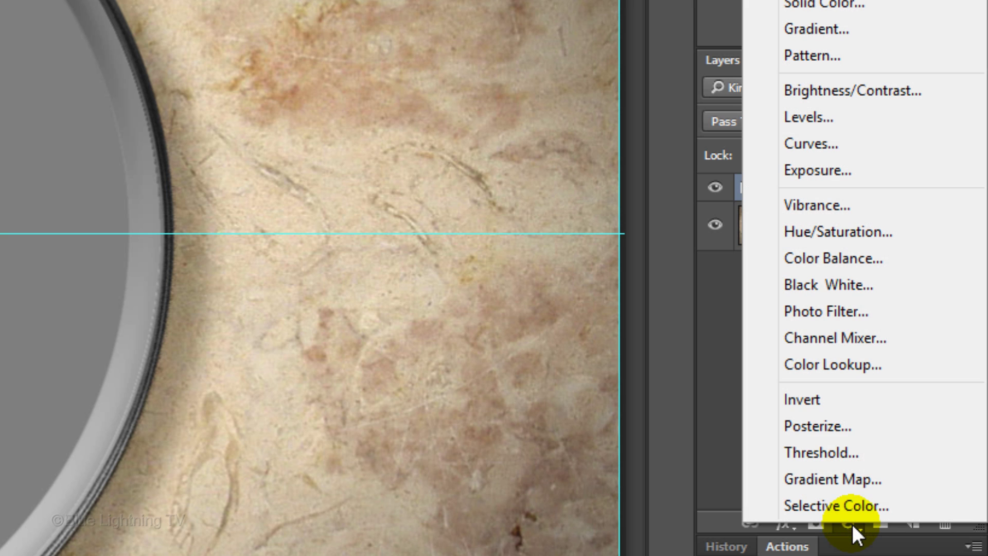
pyautogui.click(850, 258)
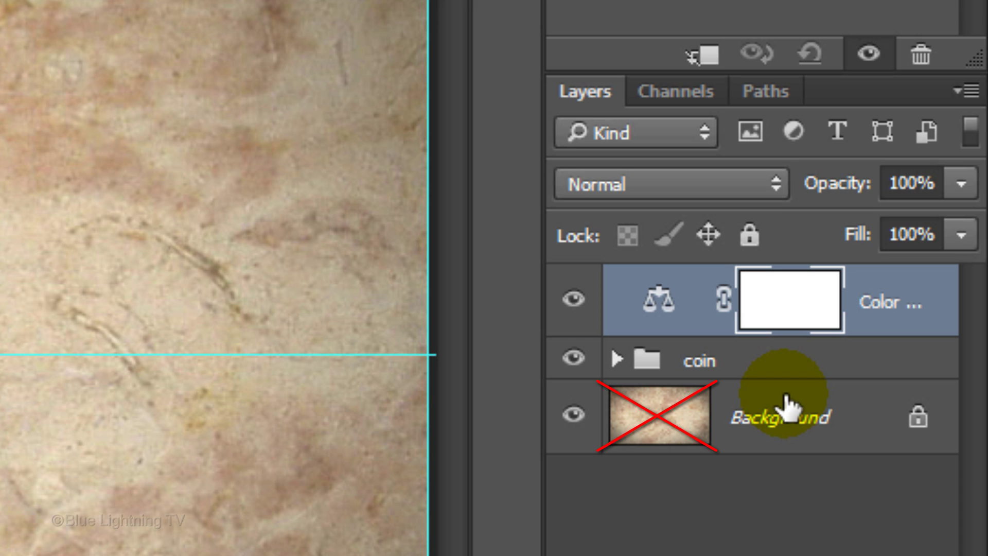
pyautogui.click(714, 62)
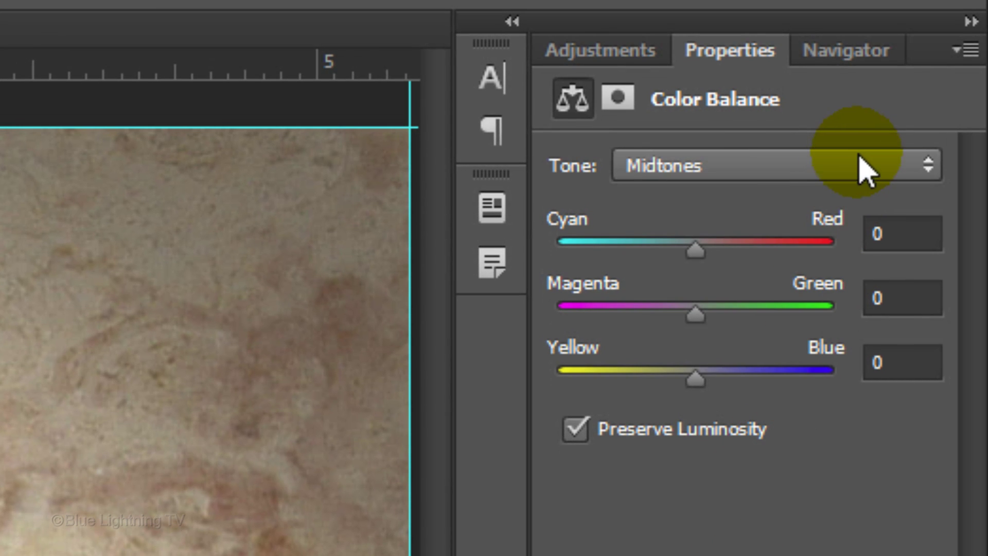
# Step: Set the Color Balance shadows to 20, 0, -61
pyautogui.click(857, 131)
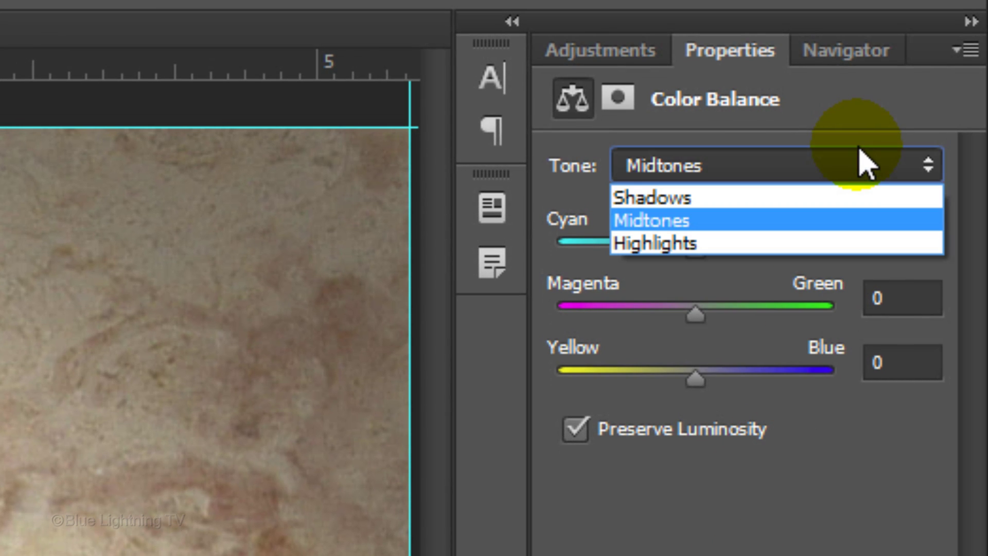
pyautogui.click(852, 198)
pyautogui.click(909, 227)
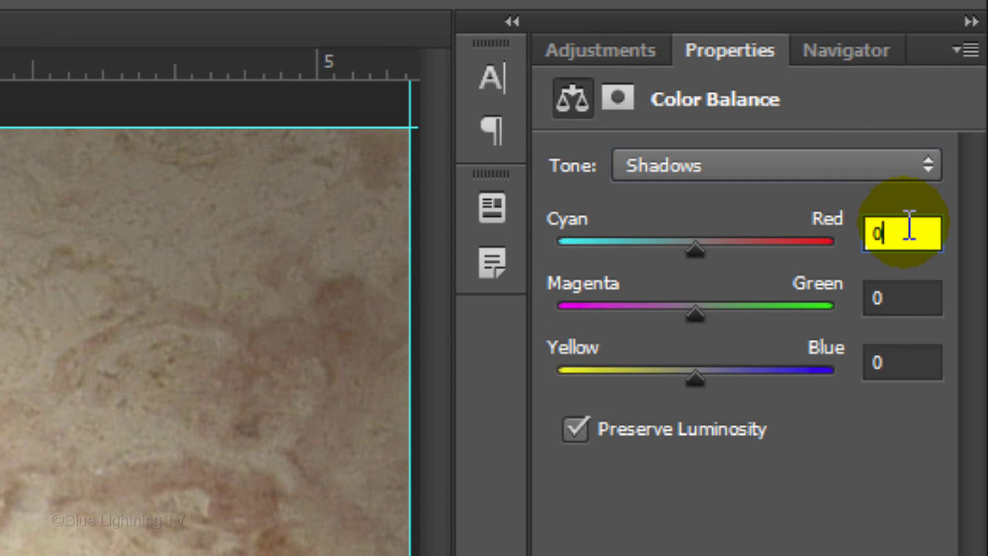
pyautogui.write('20')
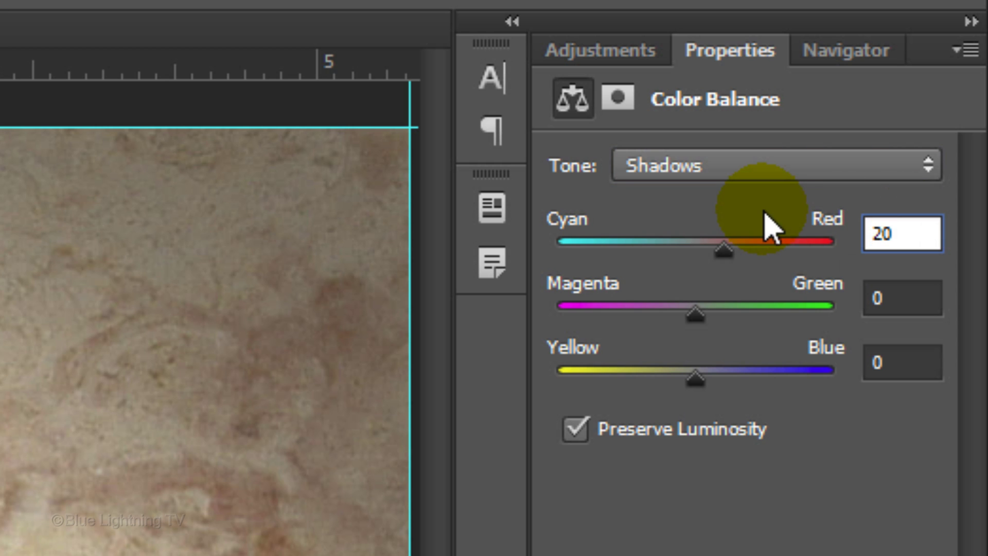
pyautogui.press('Tab')
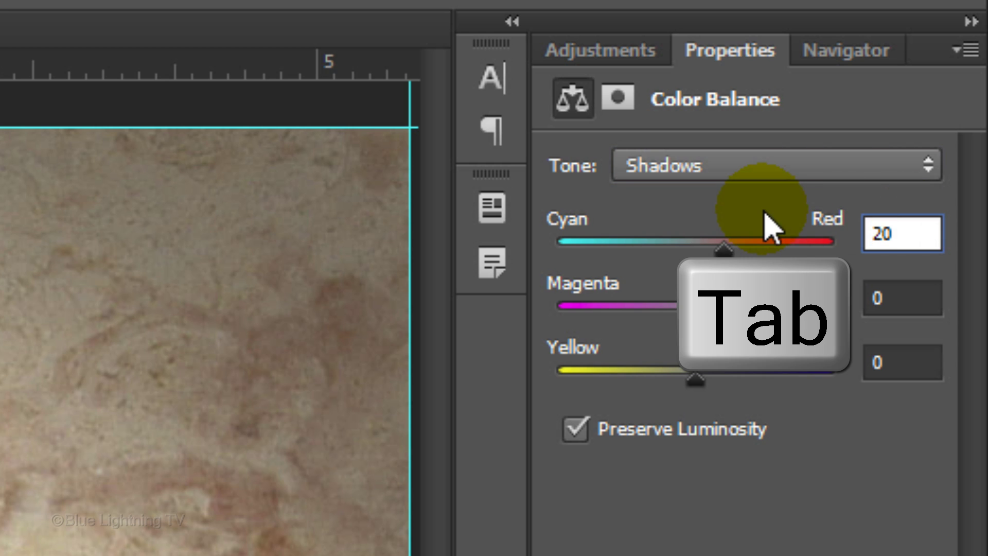
pyautogui.press('Tab')
pyautogui.press('Tab')
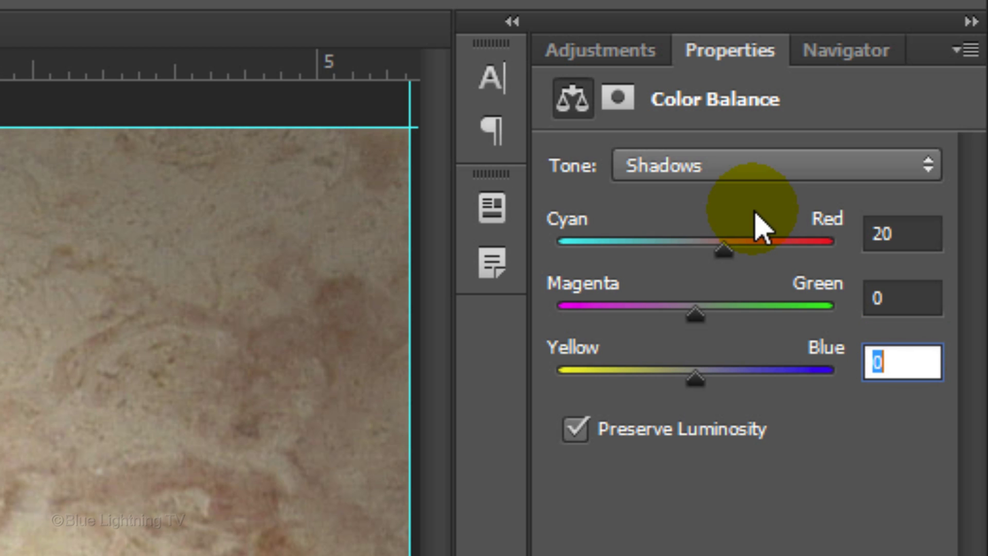
pyautogui.write('-61')
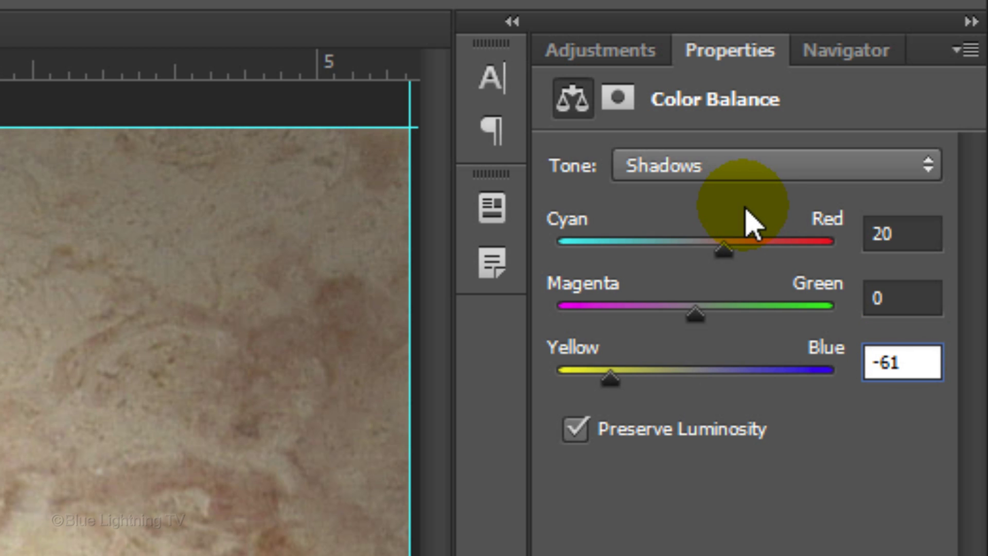
# Step: Set the Color Balance midtones to 74, 25, -82
pyautogui.click(733, 161)
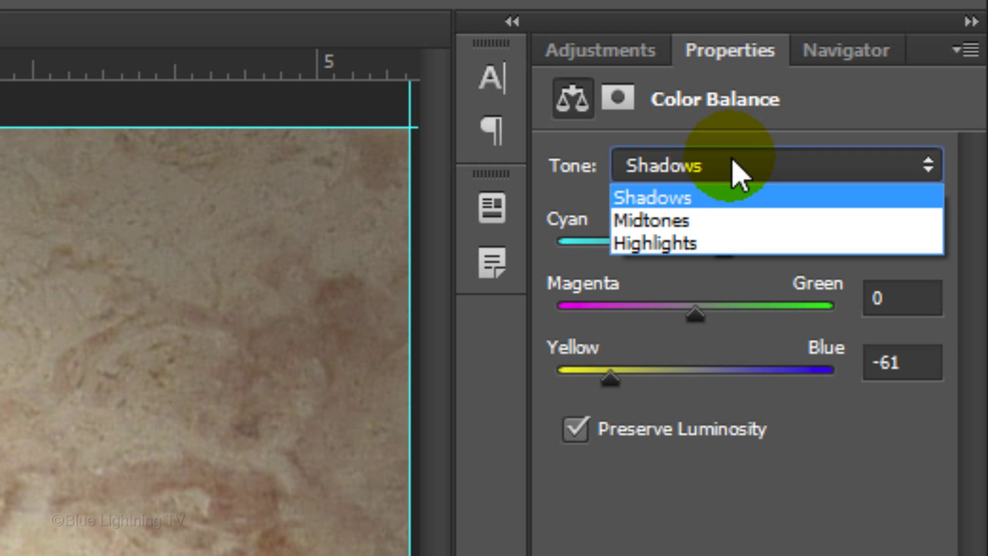
pyautogui.click(730, 226)
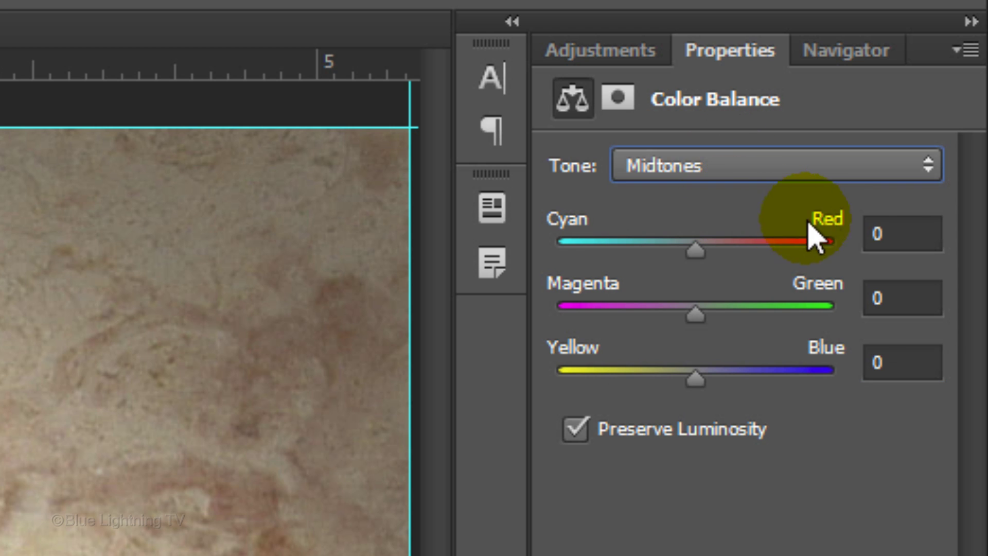
pyautogui.click(911, 232)
pyautogui.write('74')
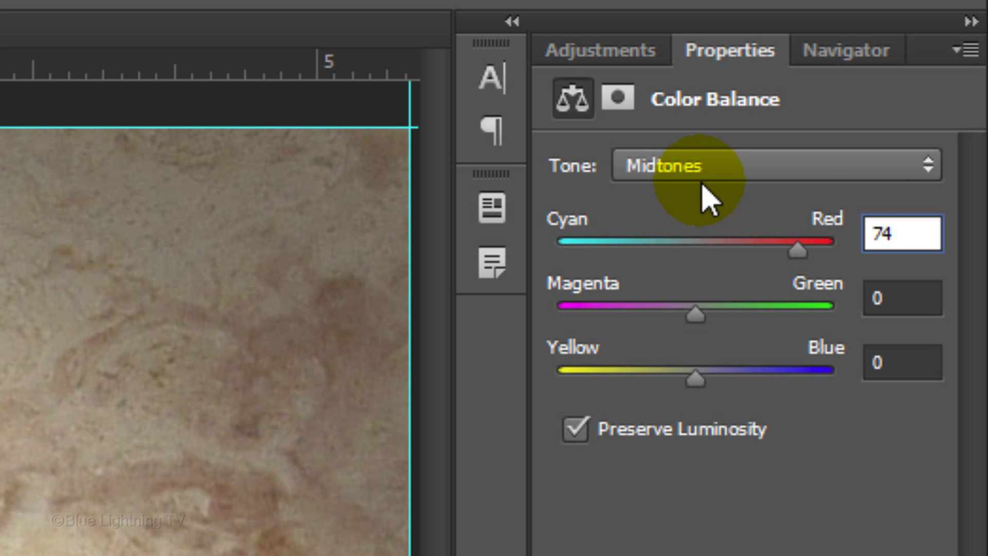
pyautogui.press('Tab')
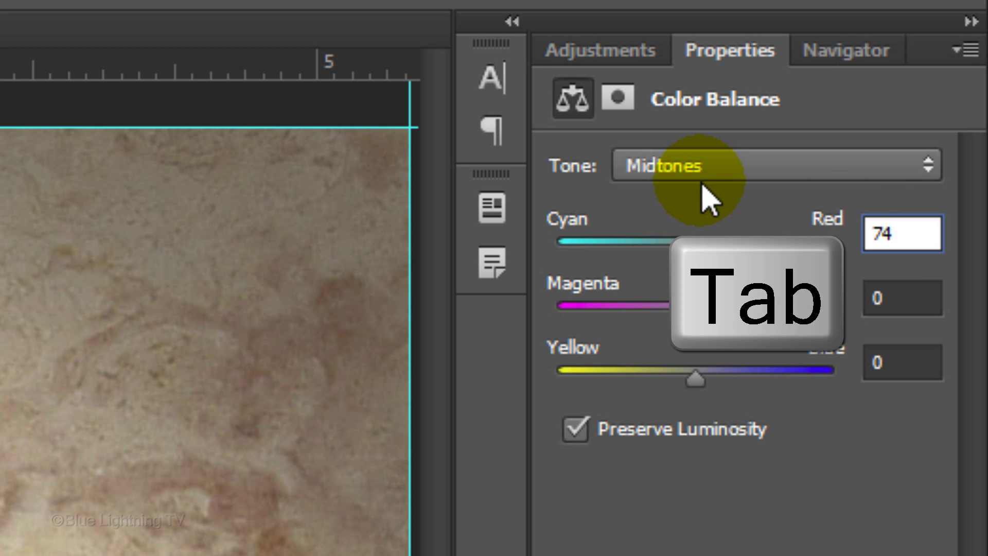
pyautogui.write('25')
pyautogui.press('Tab')
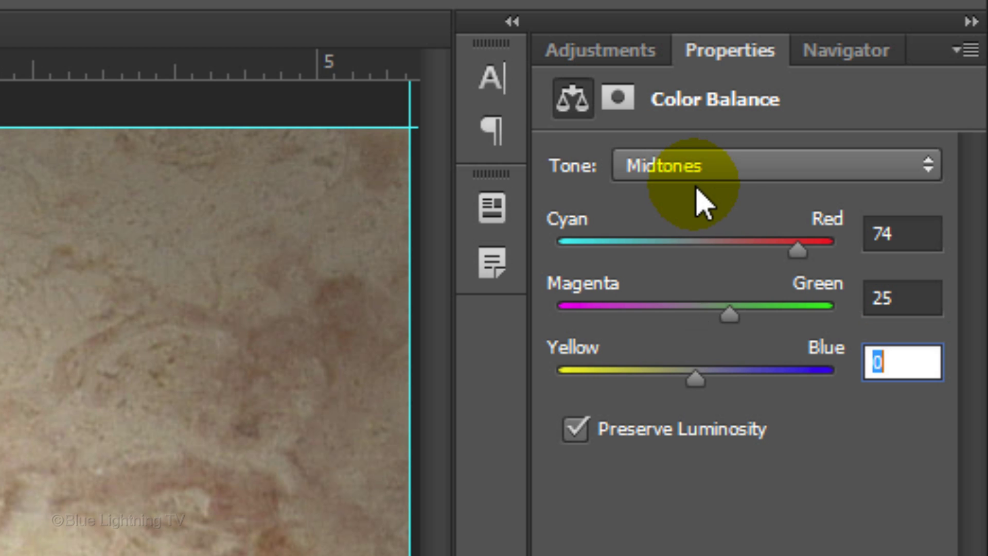
pyautogui.write('-82')
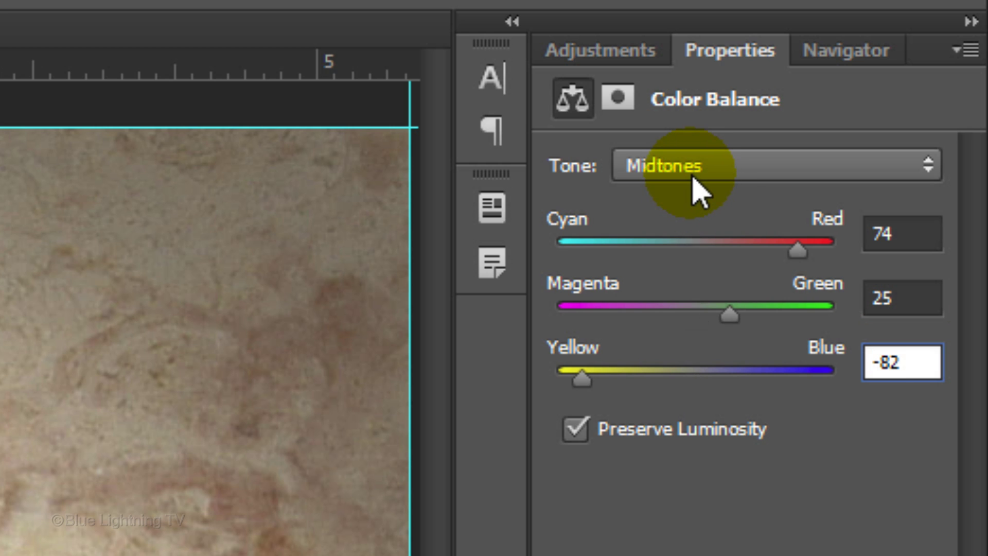
pyautogui.press('Return')
# Step: Set the Color Balance highlights to 26, 25, -40
pyautogui.click(713, 182)
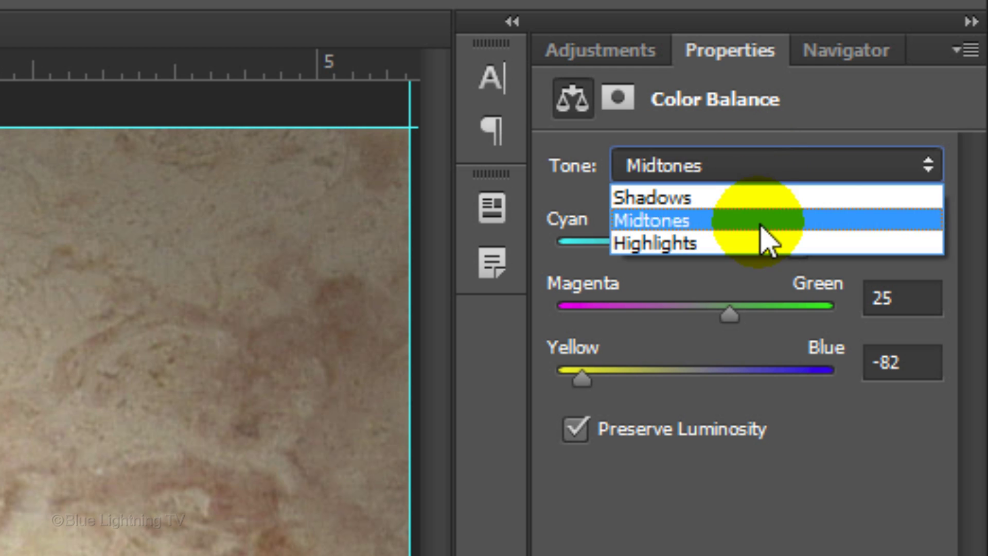
pyautogui.click(767, 243)
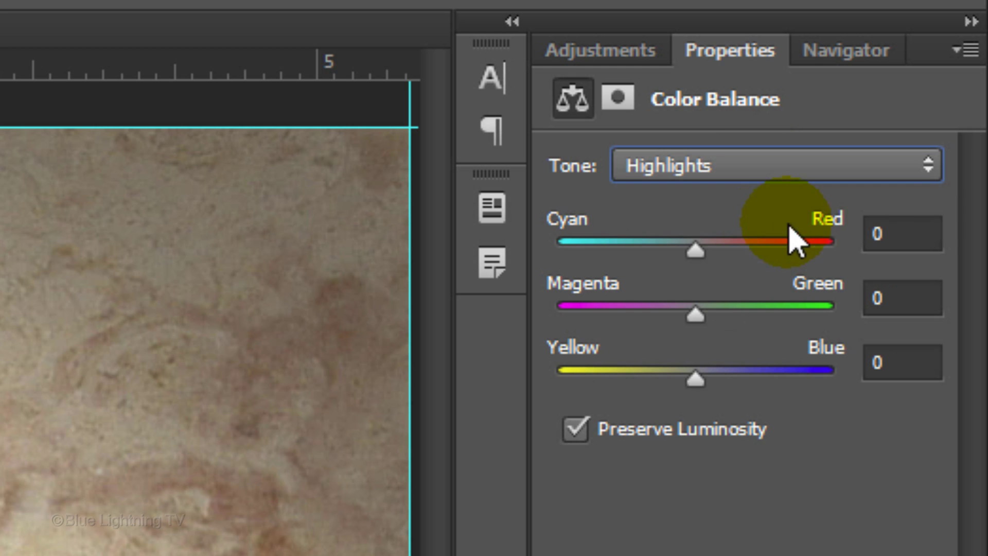
pyautogui.click(915, 234)
pyautogui.write('26')
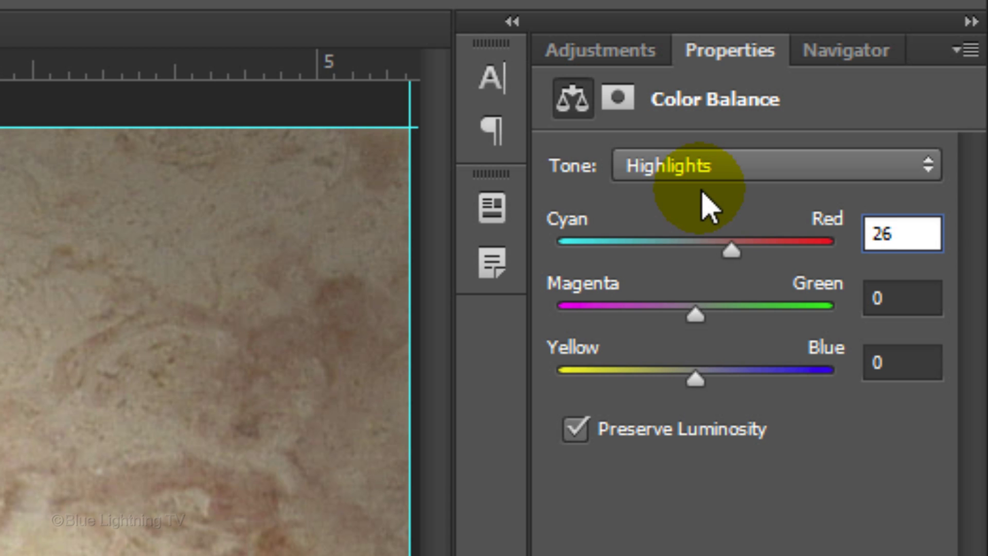
pyautogui.press('Tab')
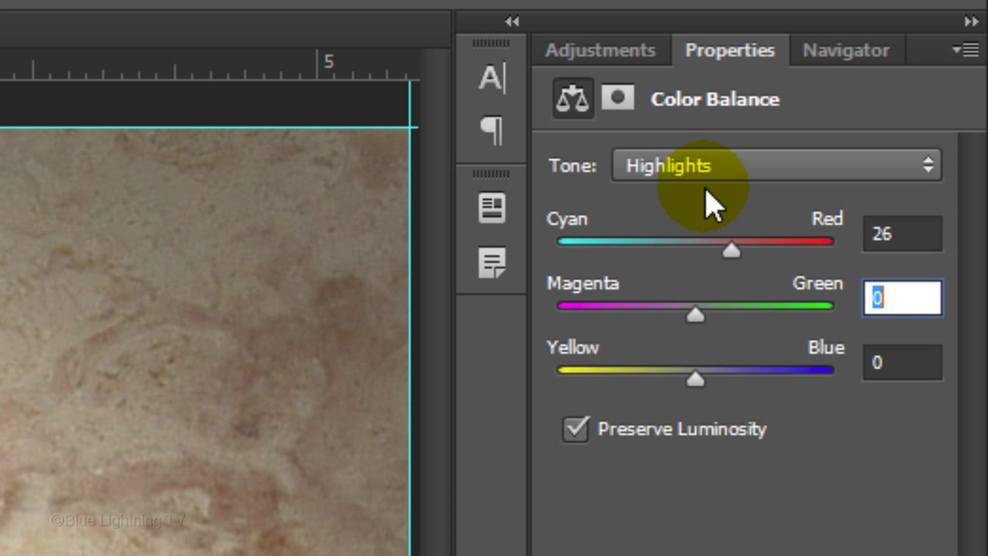
pyautogui.write('25')
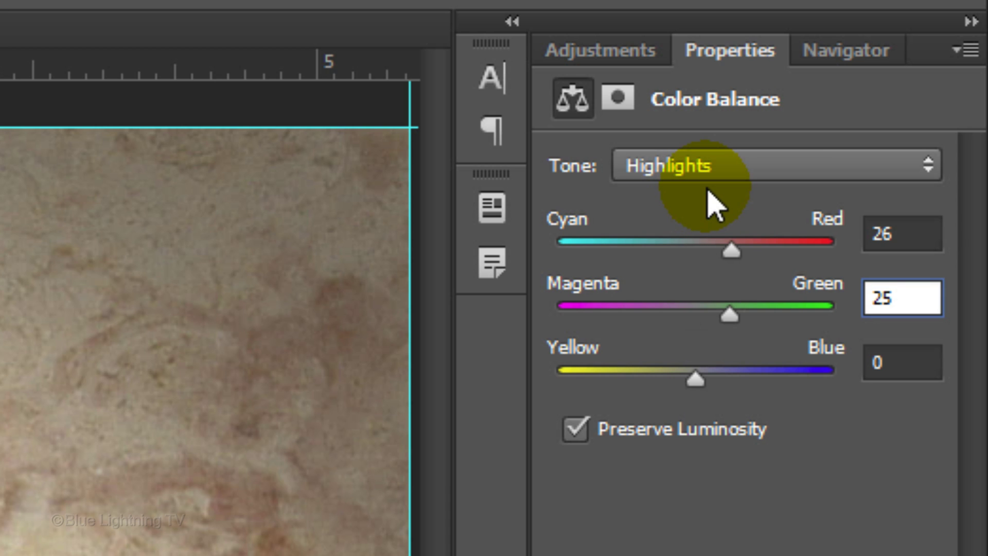
pyautogui.press('Tab')
pyautogui.write('-40')
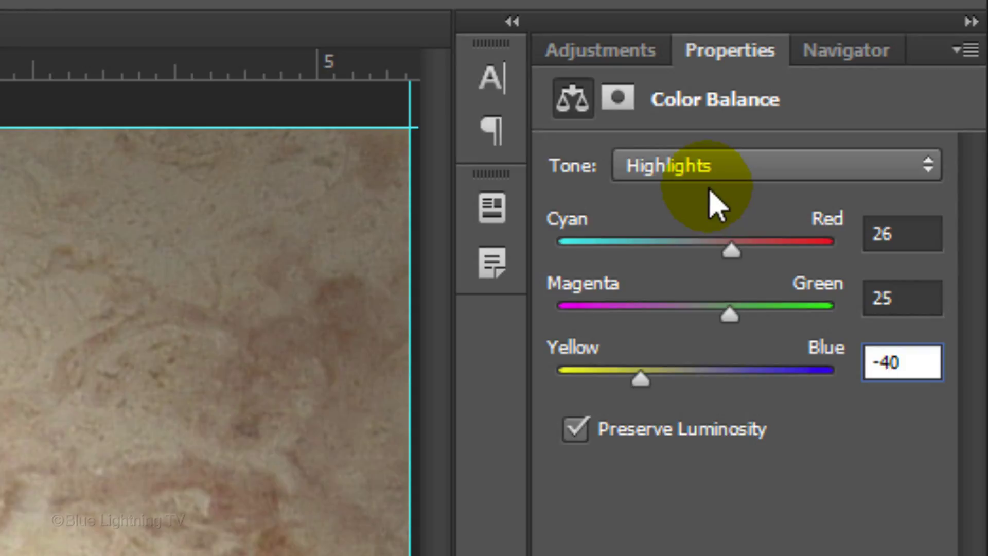